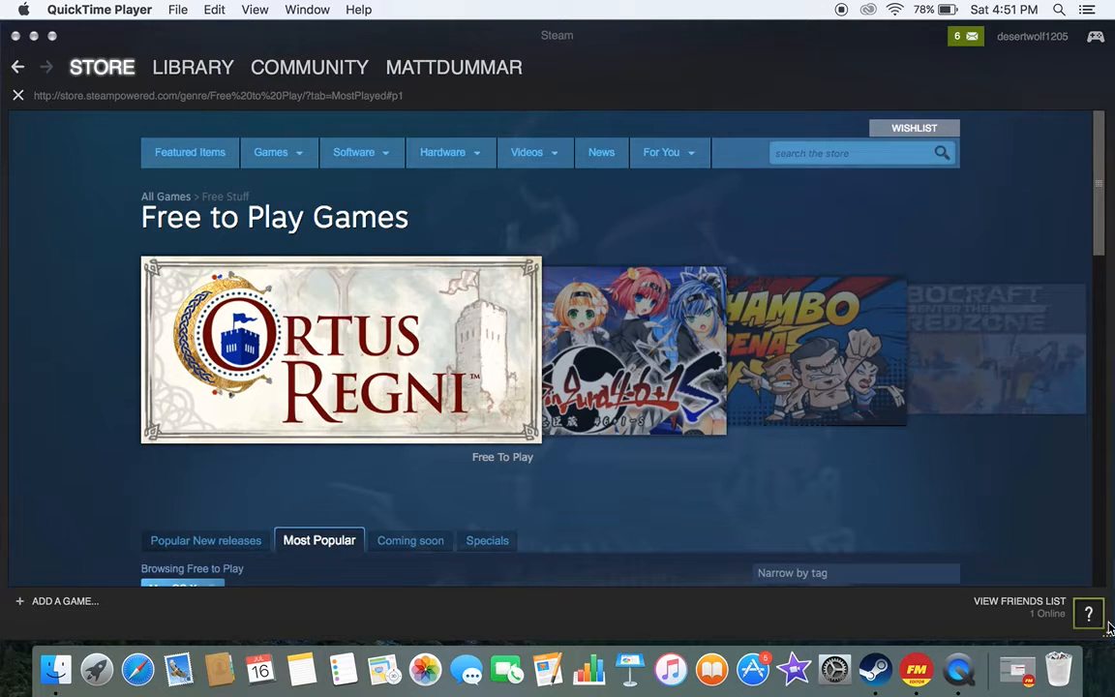
Step: Show the Tools category of the Steam library and locate Football Manager 2016 Editor in the list
{"action": "left_click", "coordinate": [192, 81]}
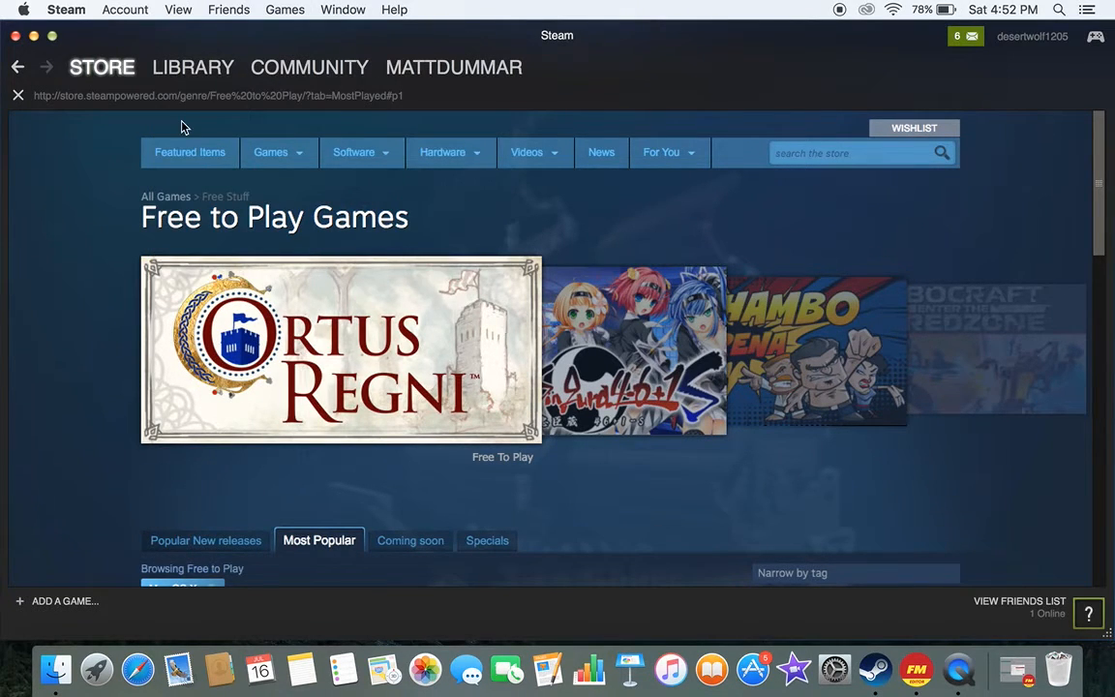
{"action": "mouse_move", "coordinate": [187, 73]}
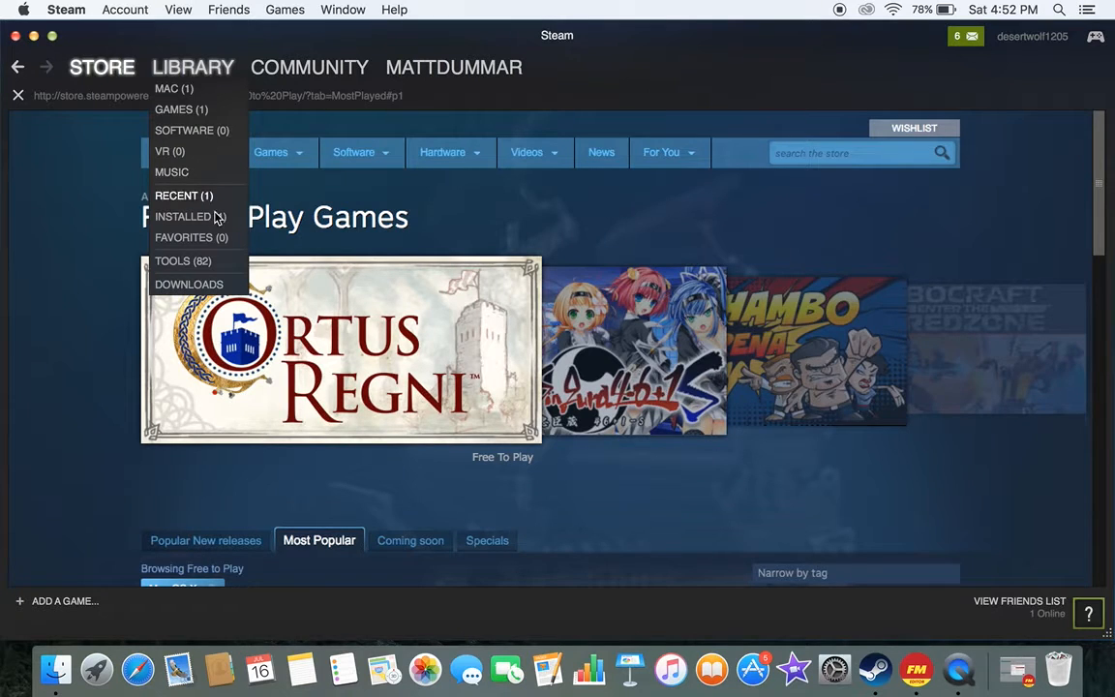
{"action": "left_click", "coordinate": [213, 261]}
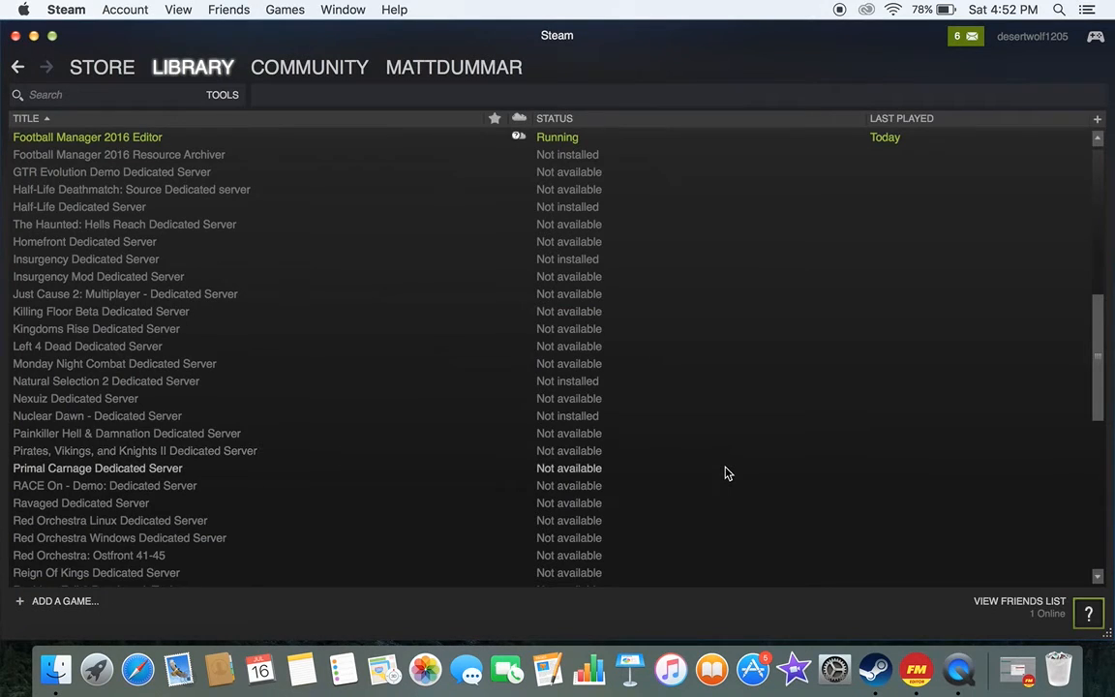
{"action": "scroll", "coordinate": [728, 474], "scroll_direction": "down", "scroll_amount": 3}
{"action": "scroll", "coordinate": [728, 473], "scroll_direction": "up", "scroll_amount": 10}
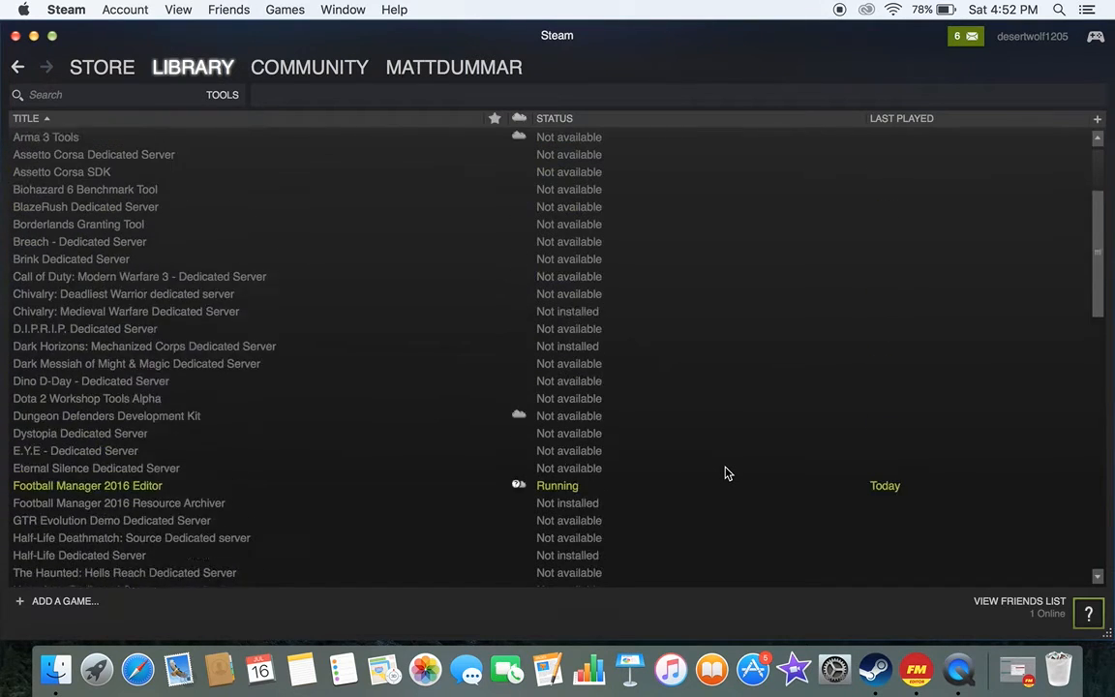
{"action": "scroll", "coordinate": [727, 473], "scroll_direction": "up", "scroll_amount": 1}
{"action": "scroll", "coordinate": [728, 473], "scroll_direction": "down", "scroll_amount": 1}
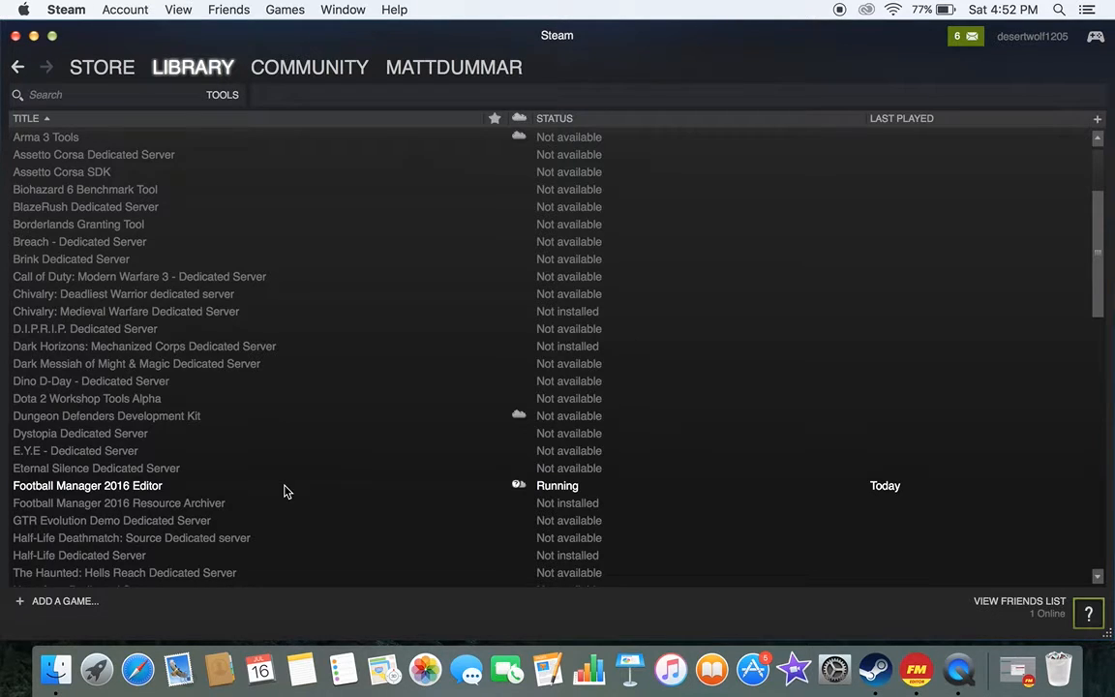
Step: Minimize Steam, switch to the Football Manager 2016 Editor in full screen and load the Official Winter Update database
{"action": "left_click", "coordinate": [34, 36]}
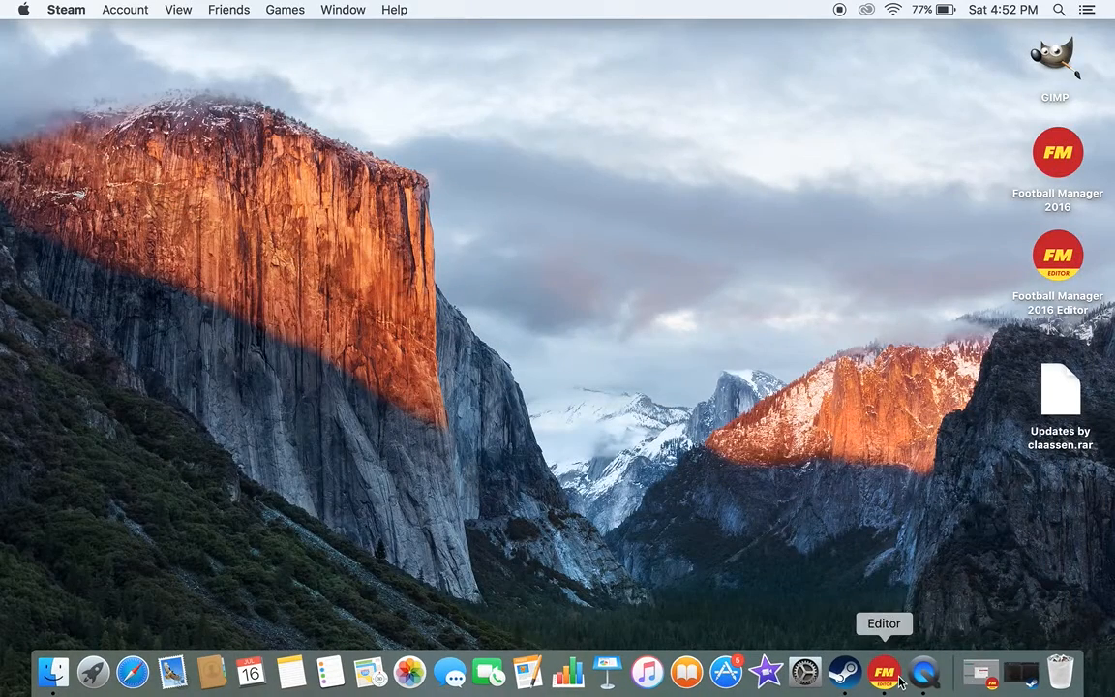
{"action": "left_click", "coordinate": [883, 671]}
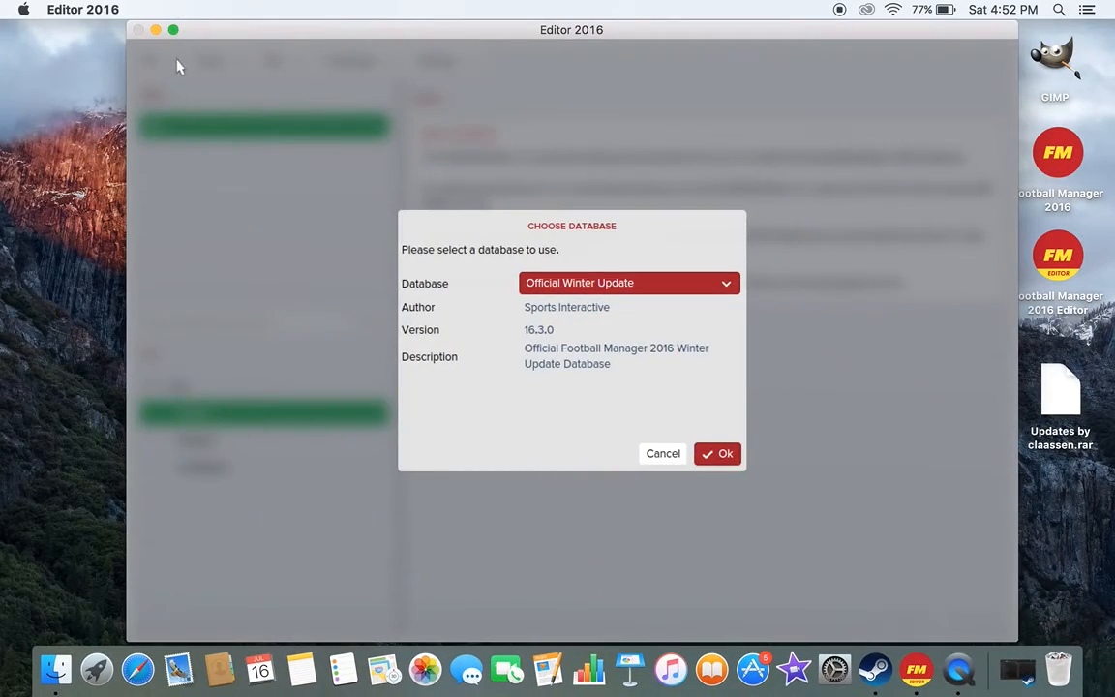
{"action": "left_click", "coordinate": [173, 30]}
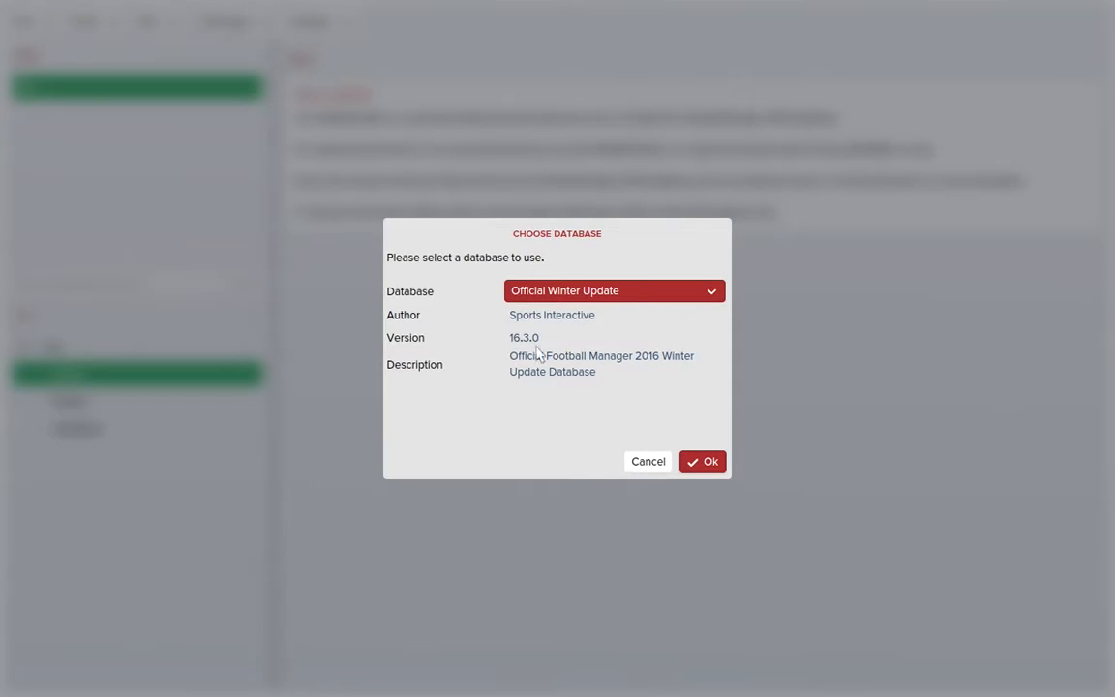
{"action": "left_click", "coordinate": [701, 467]}
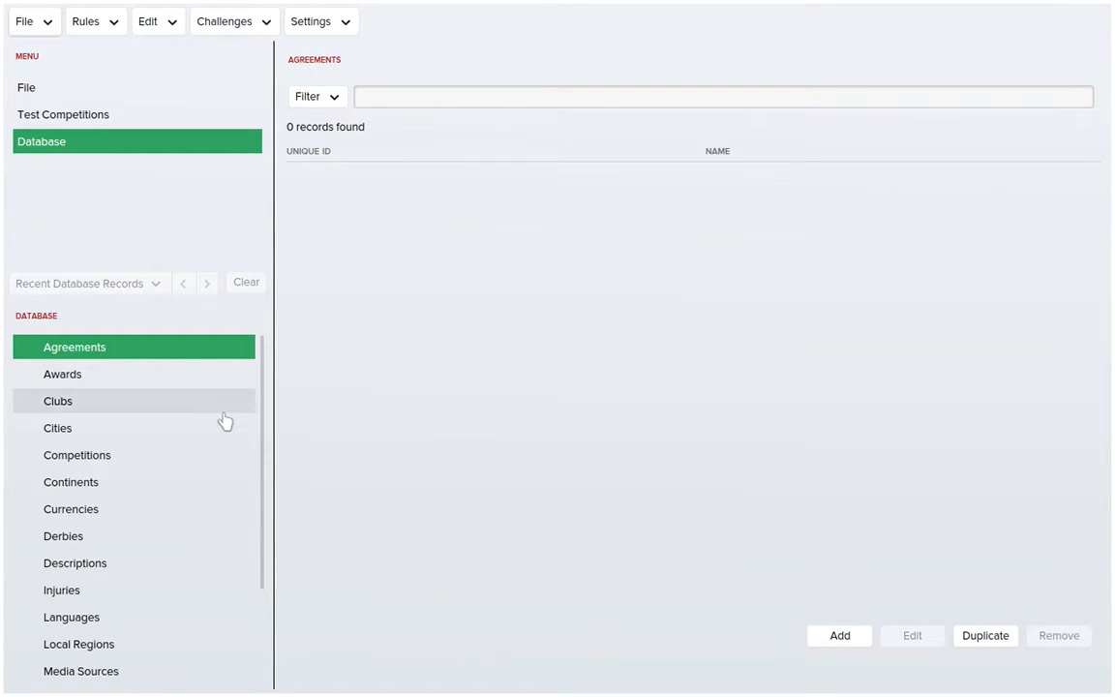
Step: Examine the available file and rules commands, the list of database categories and the test competition settings
{"action": "left_click", "coordinate": [24, 22]}
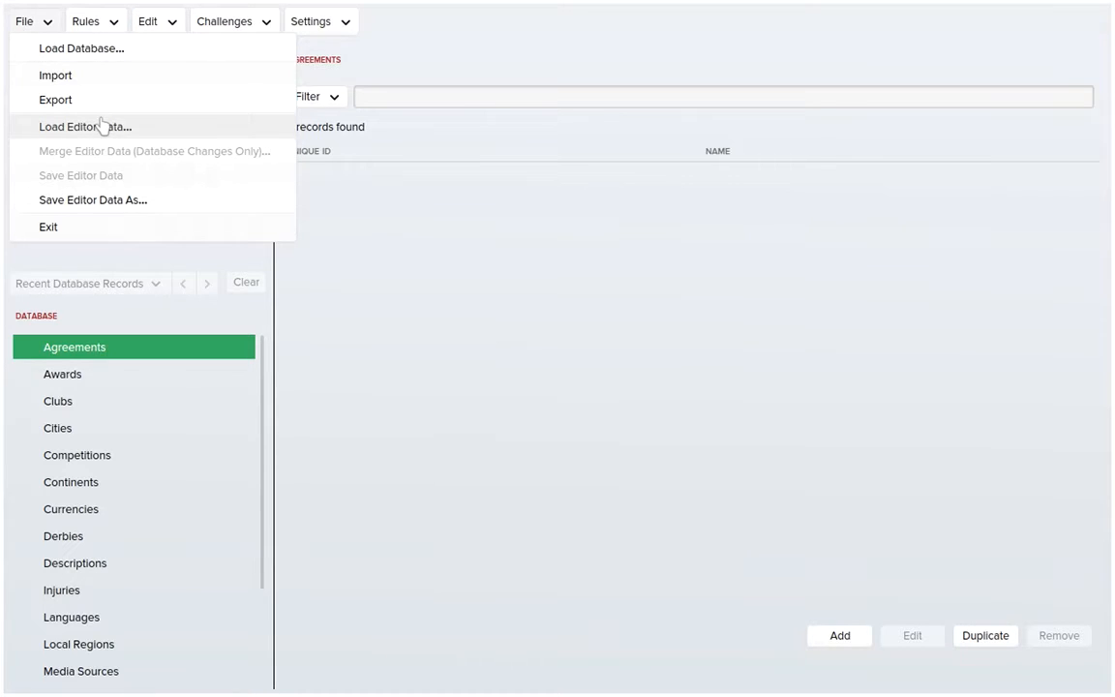
{"action": "left_click", "coordinate": [112, 25]}
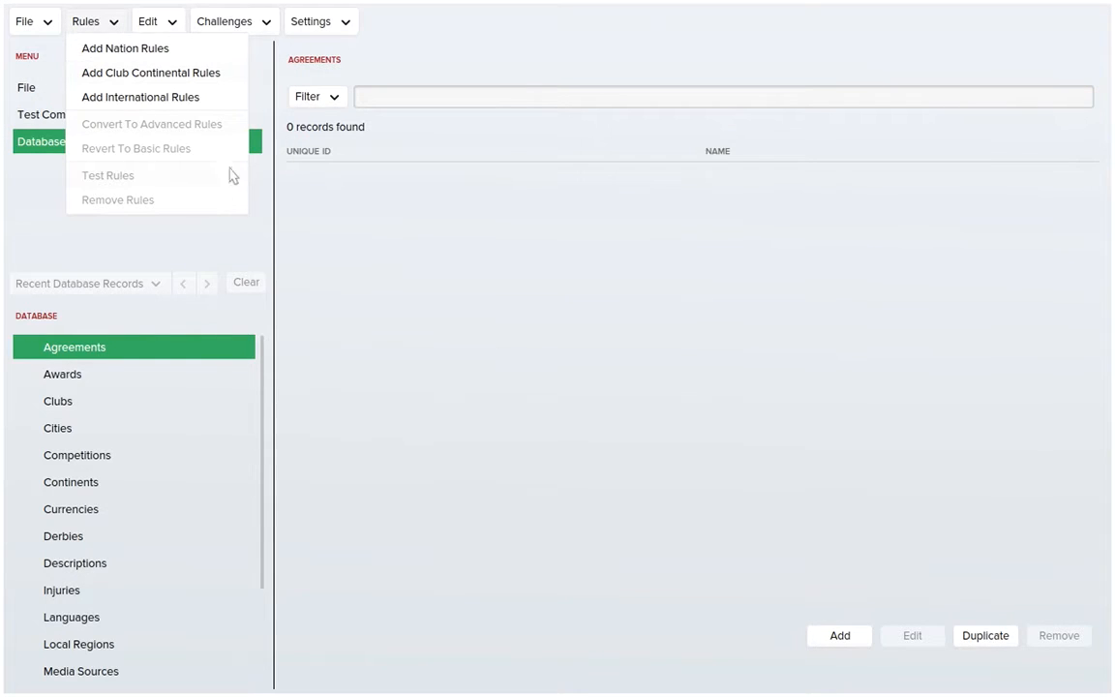
{"action": "left_click", "coordinate": [172, 15]}
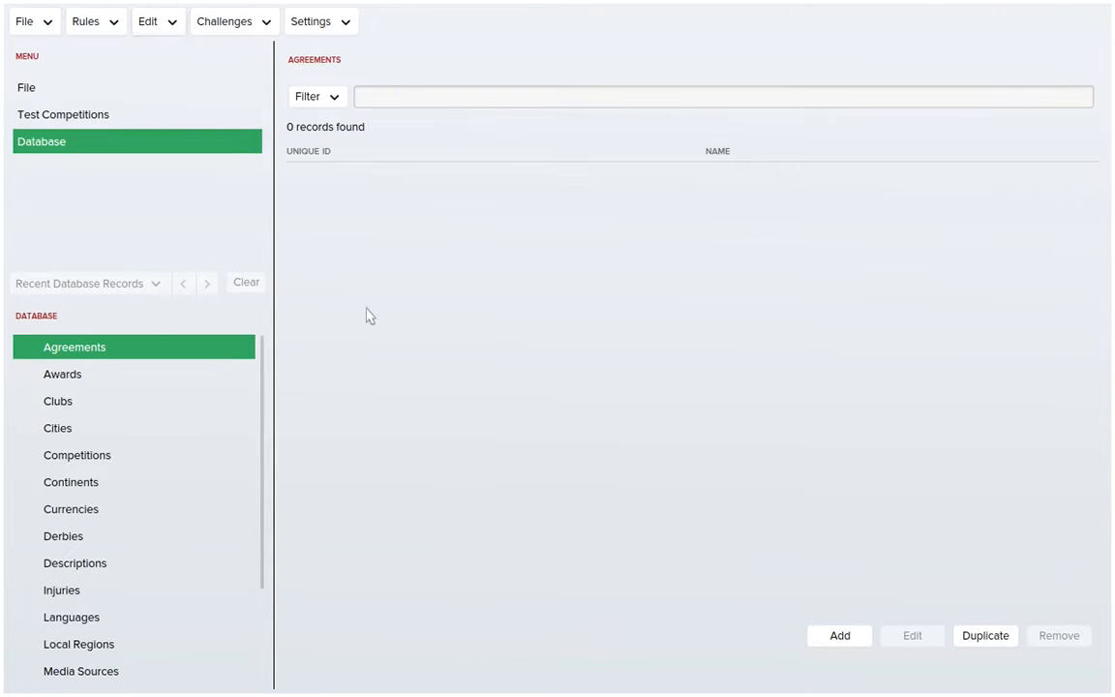
{"action": "left_click", "coordinate": [260, 380]}
{"action": "left_click_drag", "start_coordinate": [259, 380], "coordinate": [247, 545]}
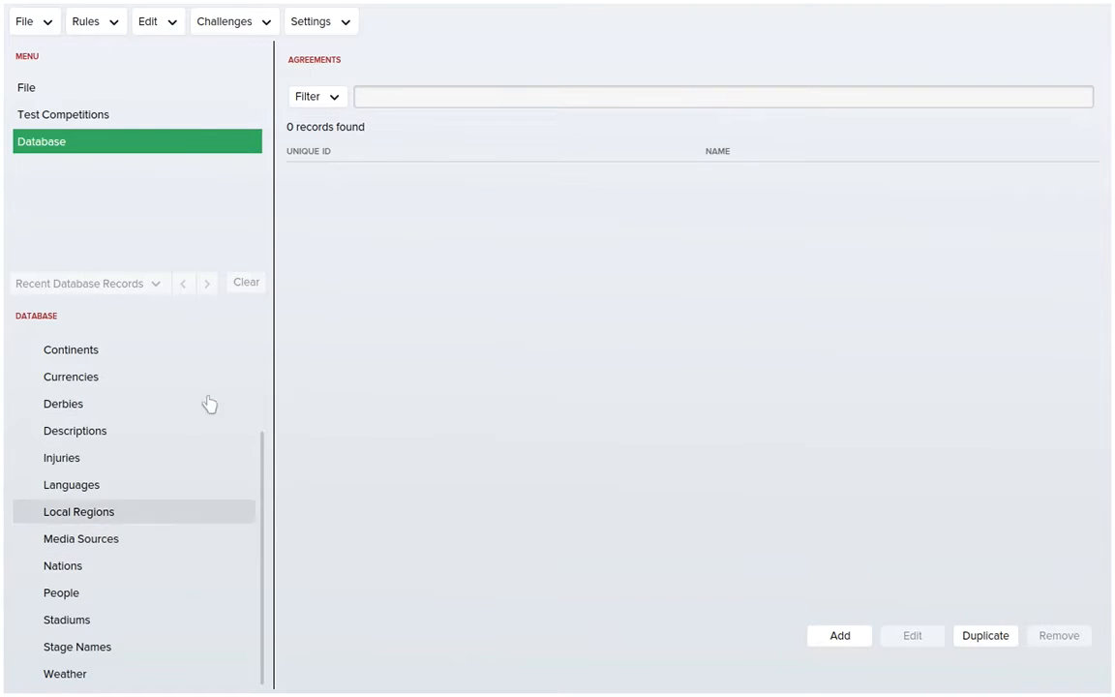
{"action": "left_click", "coordinate": [116, 115]}
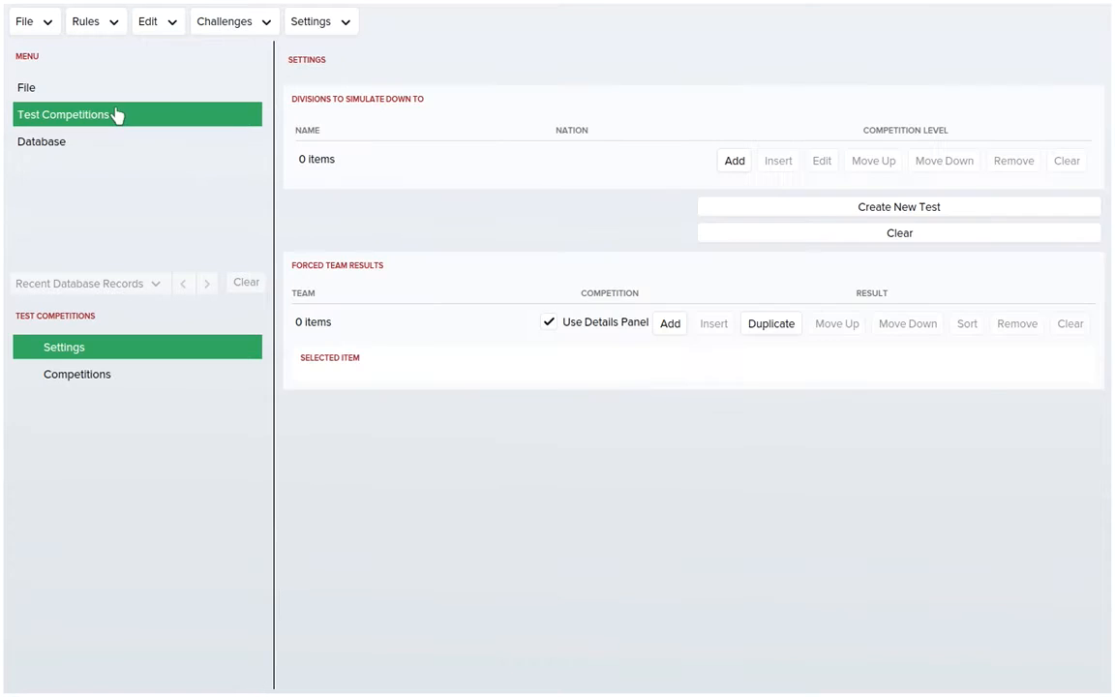
{"action": "left_click", "coordinate": [122, 139]}
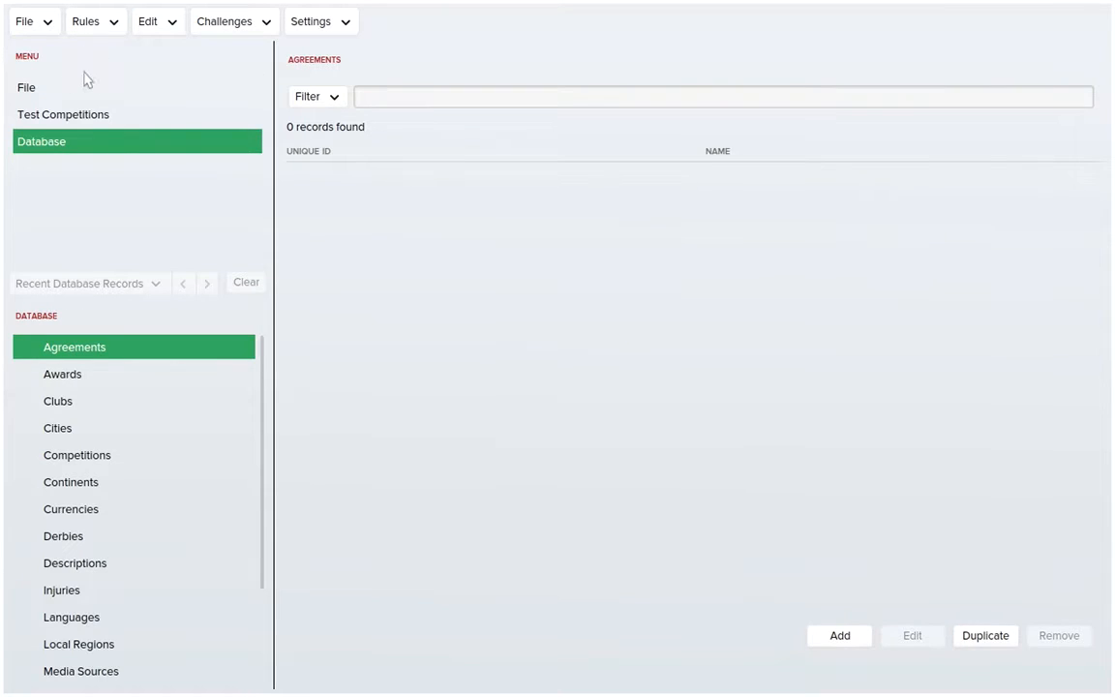
{"action": "left_click", "coordinate": [85, 87]}
{"action": "left_click", "coordinate": [125, 142]}
{"action": "left_click", "coordinate": [95, 20]}
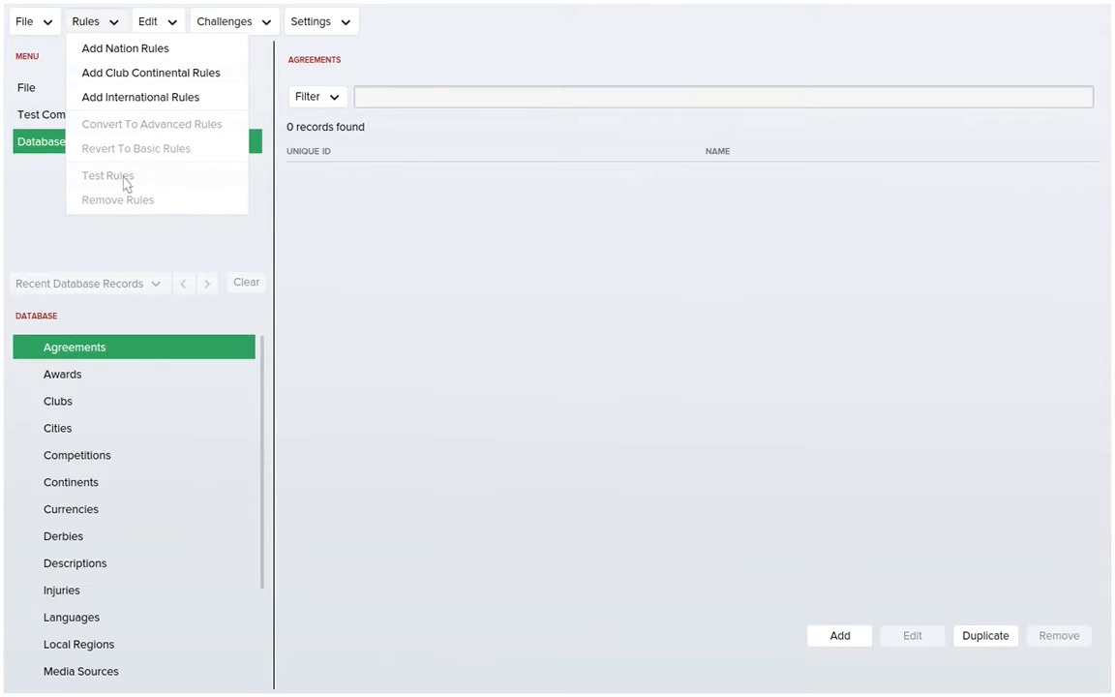
{"action": "left_click", "coordinate": [295, 232]}
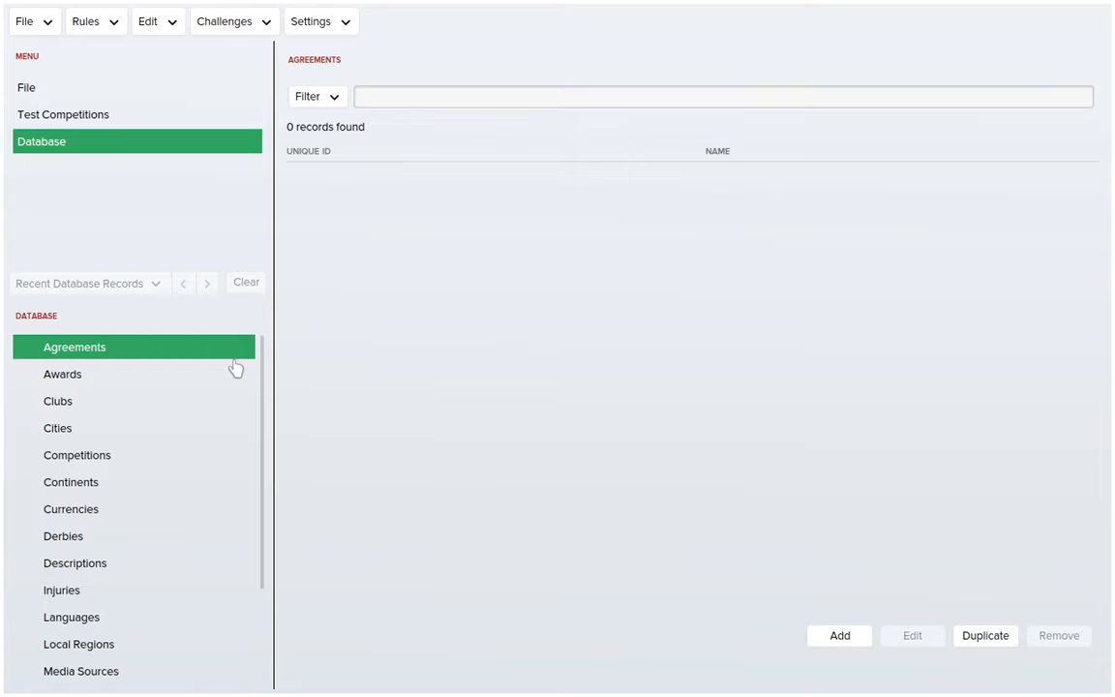
Step: Browse the competition and club categories, then search the city records for sarzana and select the Sarzana record
{"action": "left_click", "coordinate": [198, 462]}
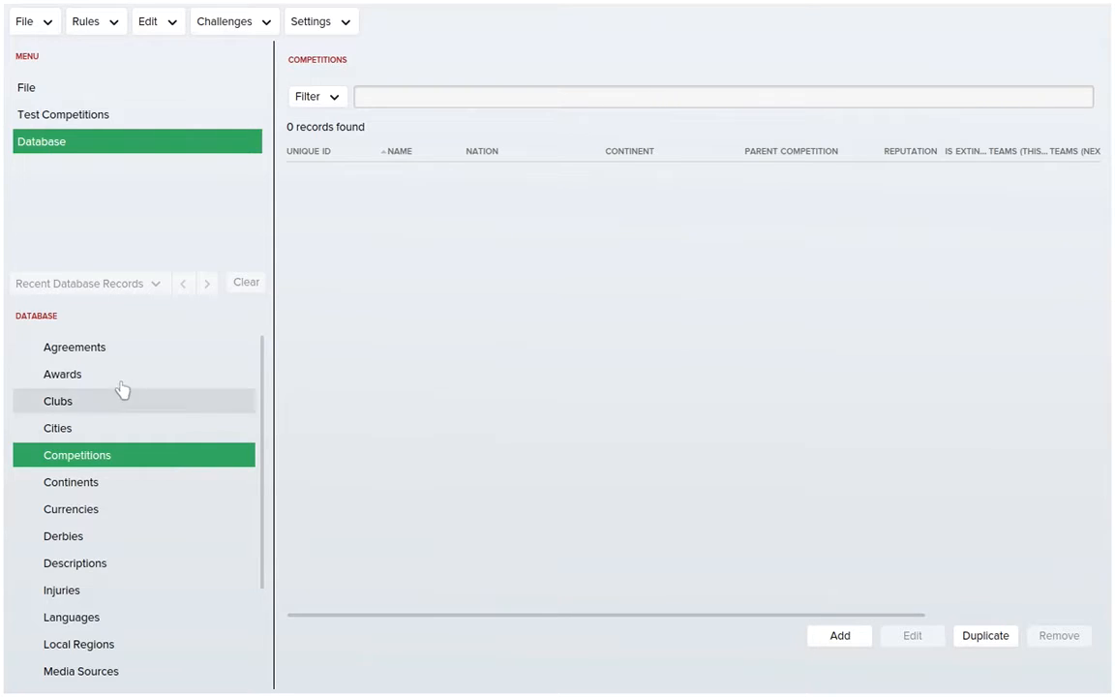
{"action": "left_click", "coordinate": [100, 407]}
{"action": "left_click", "coordinate": [95, 432]}
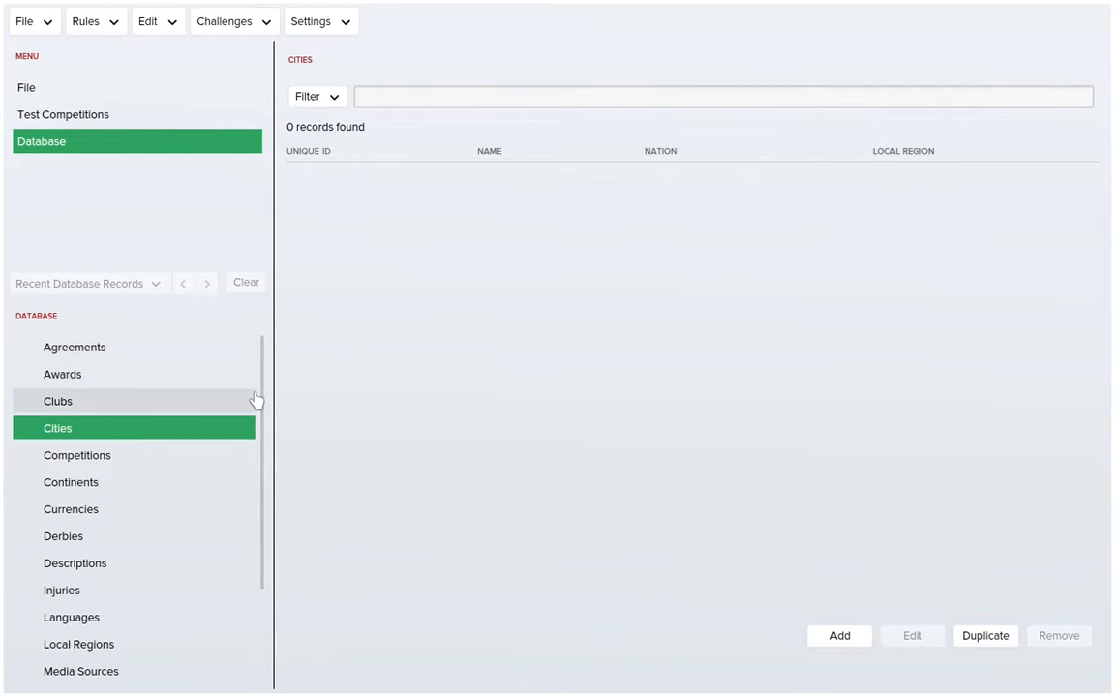
{"action": "left_click_drag", "start_coordinate": [261, 393], "coordinate": [263, 347]}
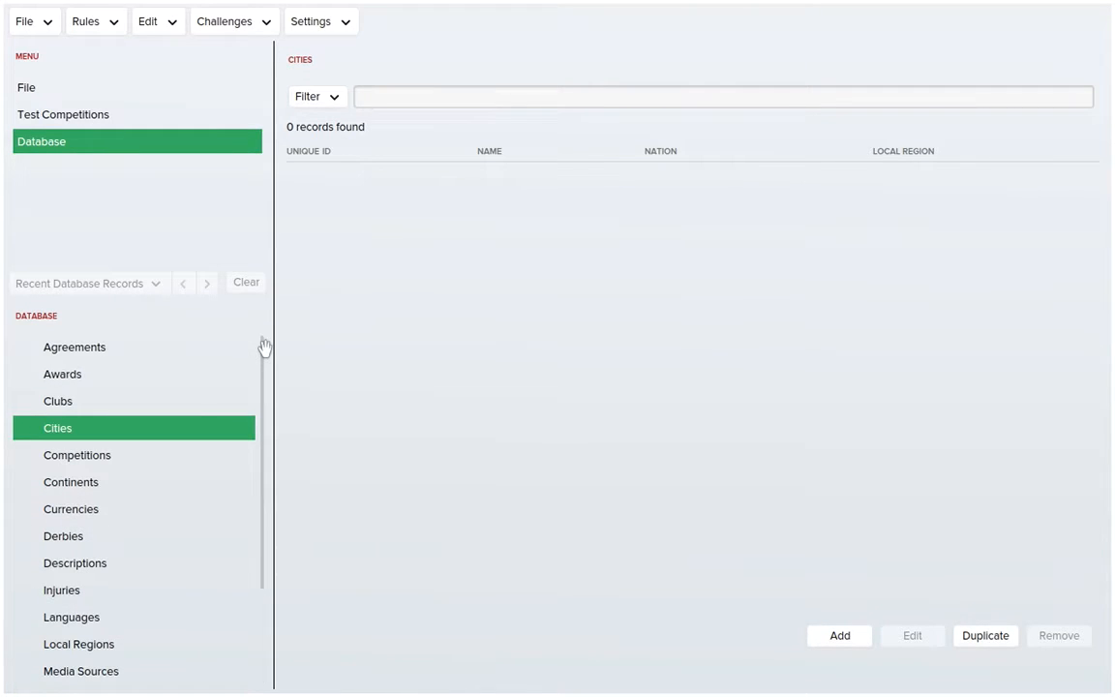
{"action": "left_click", "coordinate": [473, 101]}
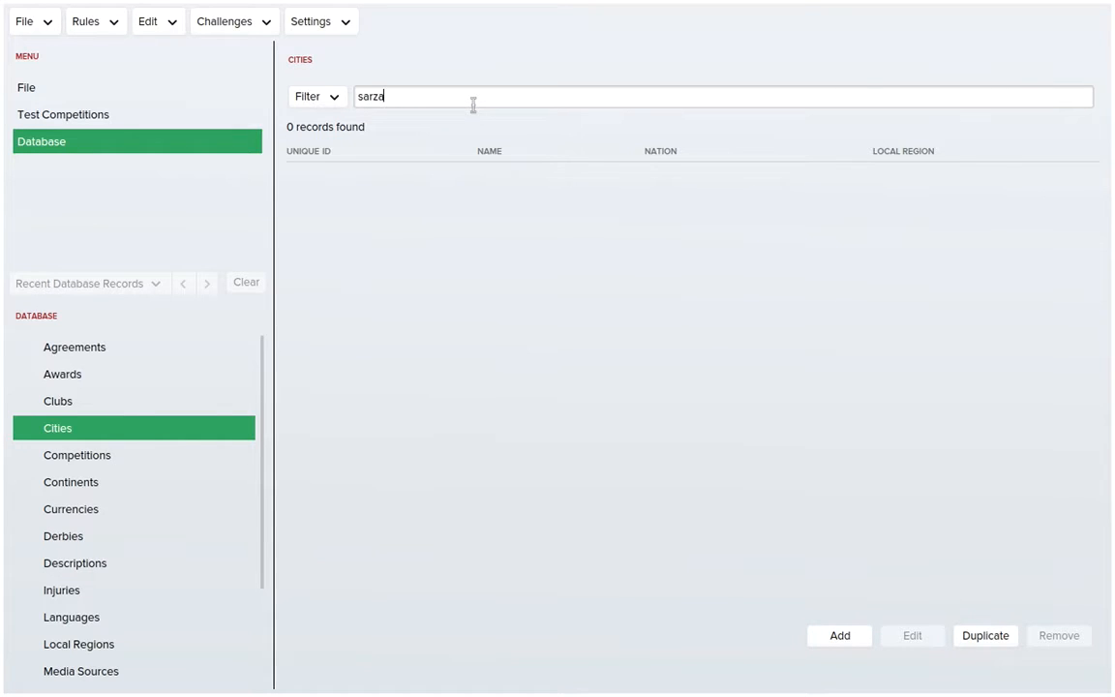
{"action": "key", "text": "Return"}
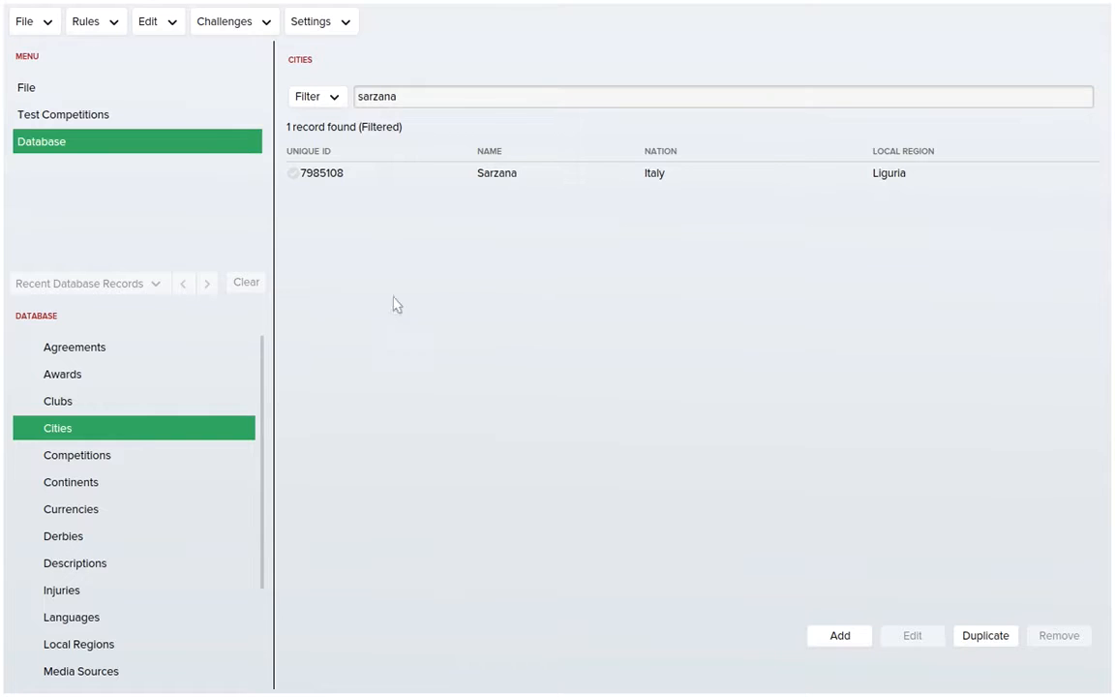
{"action": "left_click", "coordinate": [497, 176]}
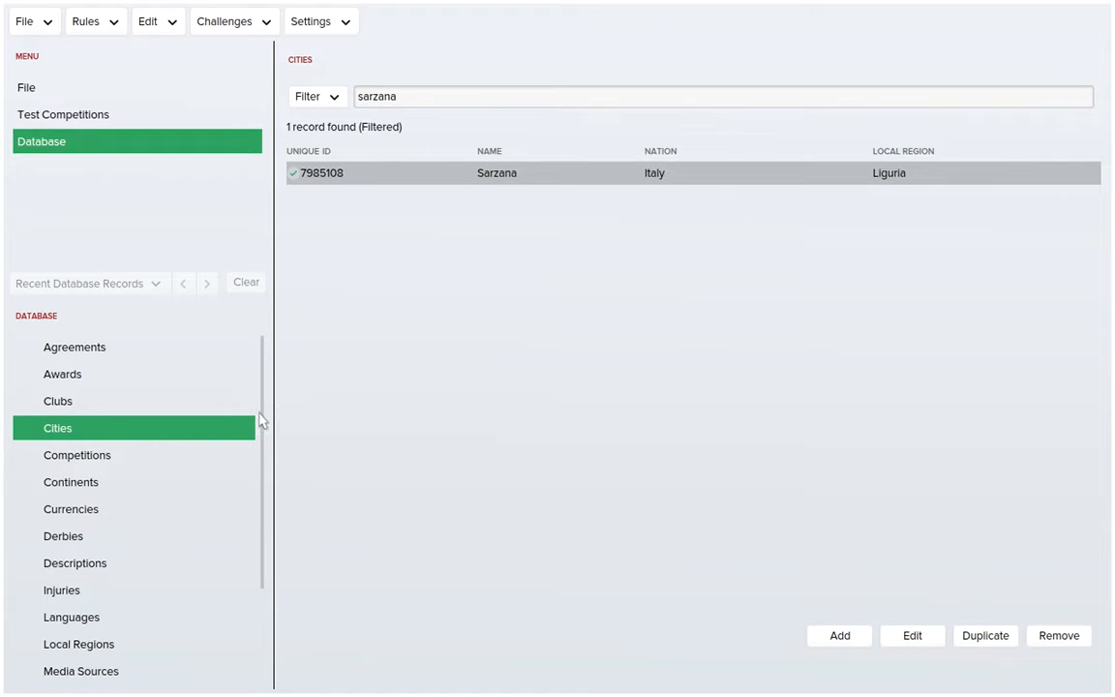
Step: Add a new person of type Player to the People records of the database
{"action": "mouse_move", "coordinate": [262, 408]}
{"action": "left_mouse_down"}
{"action": "mouse_move", "coordinate": [272, 535]}
{"action": "mouse_move", "coordinate": [251, 460]}
{"action": "mouse_move", "coordinate": [256, 394]}
{"action": "left_mouse_up"}
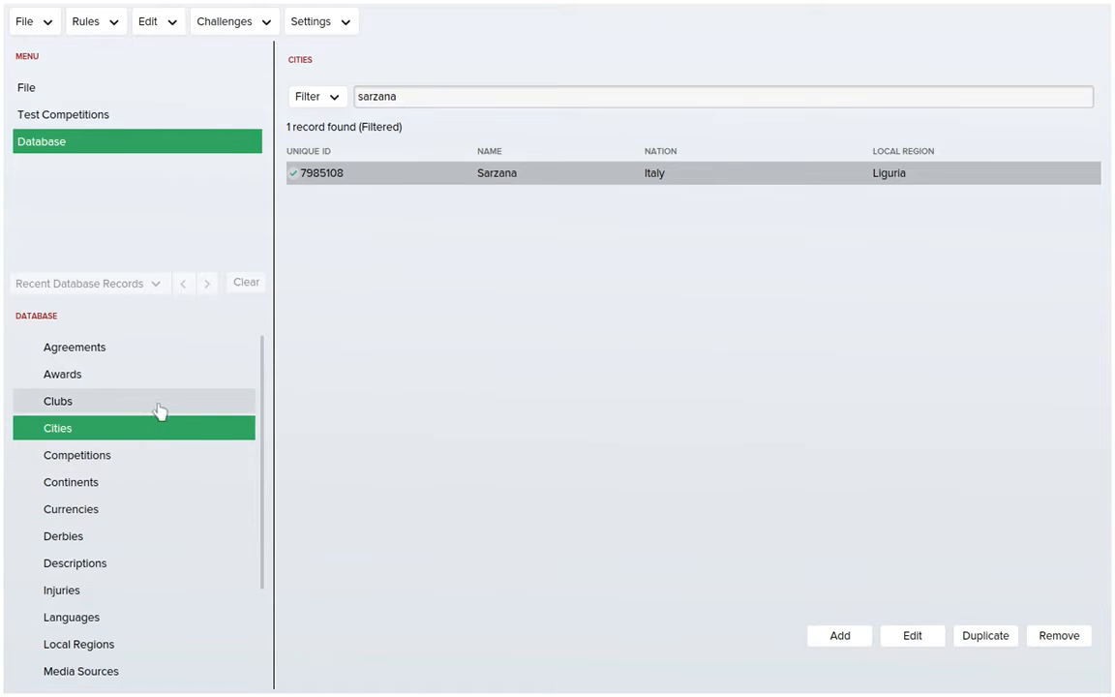
{"action": "left_click_drag", "start_coordinate": [261, 399], "coordinate": [266, 488]}
{"action": "left_click", "coordinate": [164, 589]}
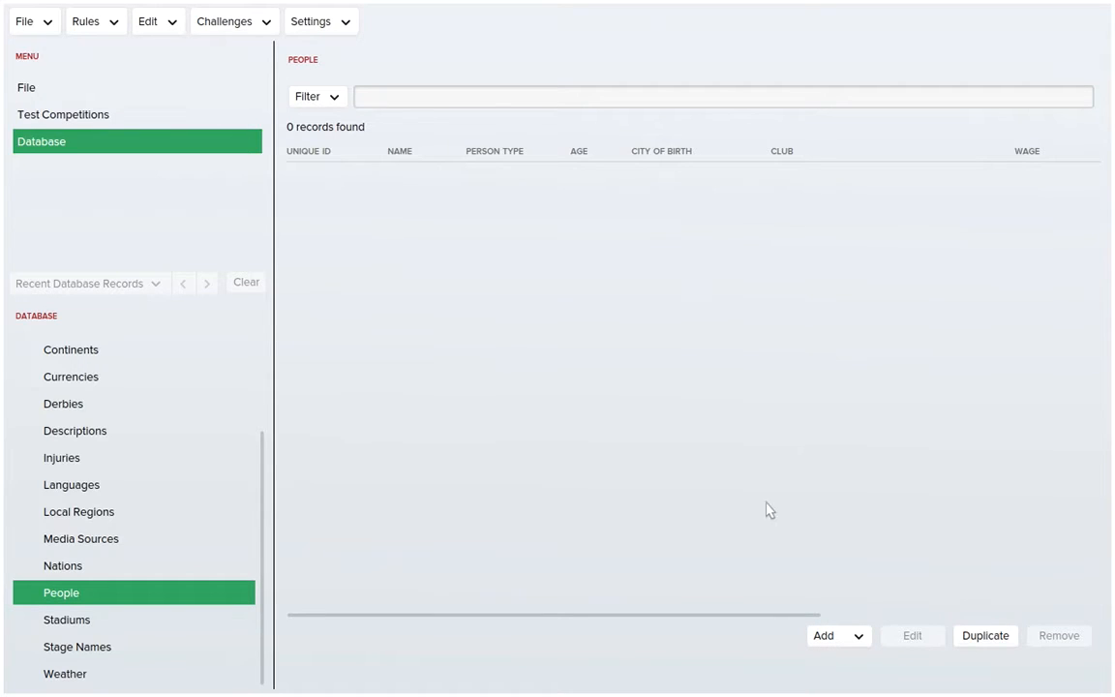
{"action": "left_click", "coordinate": [862, 627]}
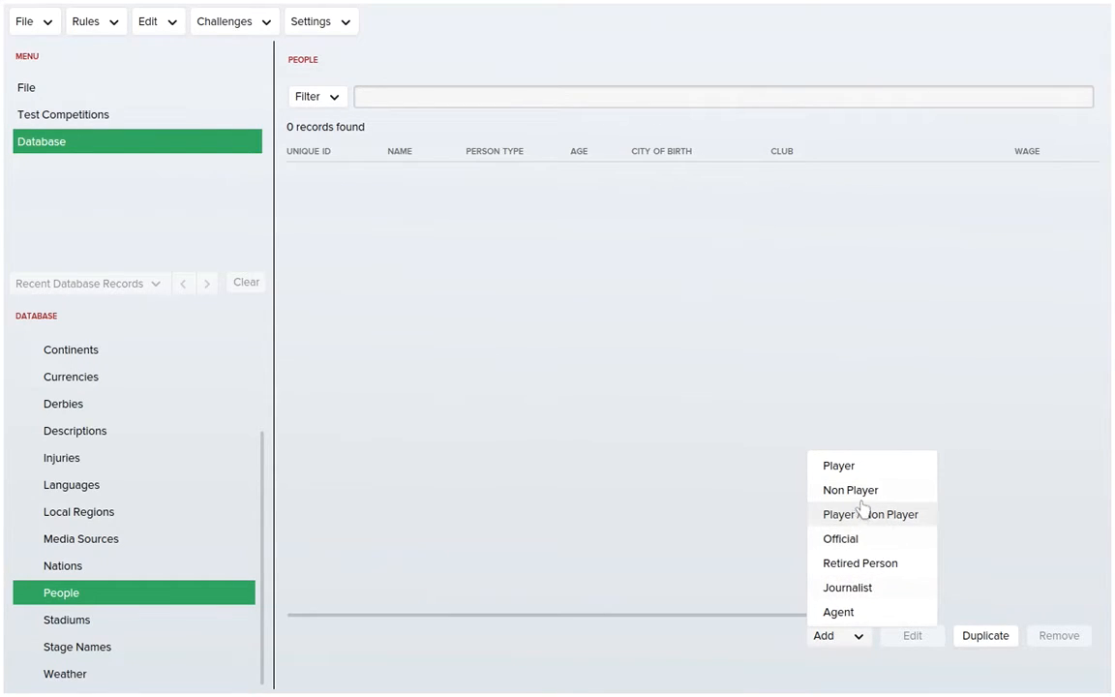
{"action": "left_click", "coordinate": [866, 470]}
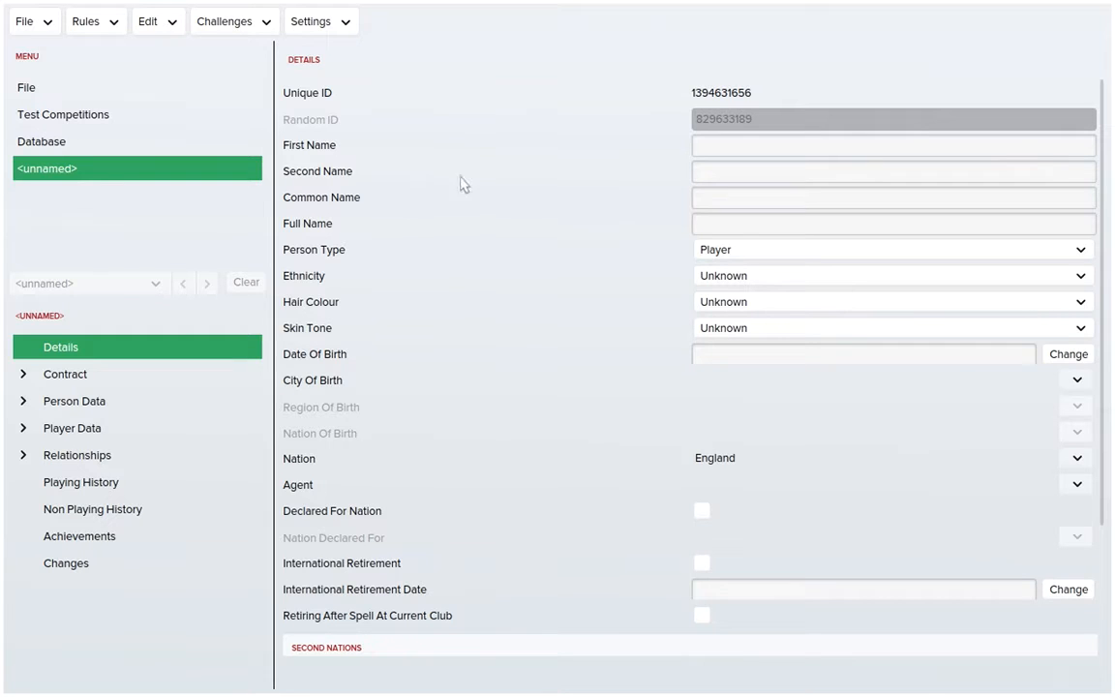
Step: Fill in the new player's first and second names with placeholder text and start on the common name
{"action": "left_click", "coordinate": [755, 142]}
{"action": "type", "text": "hda"}
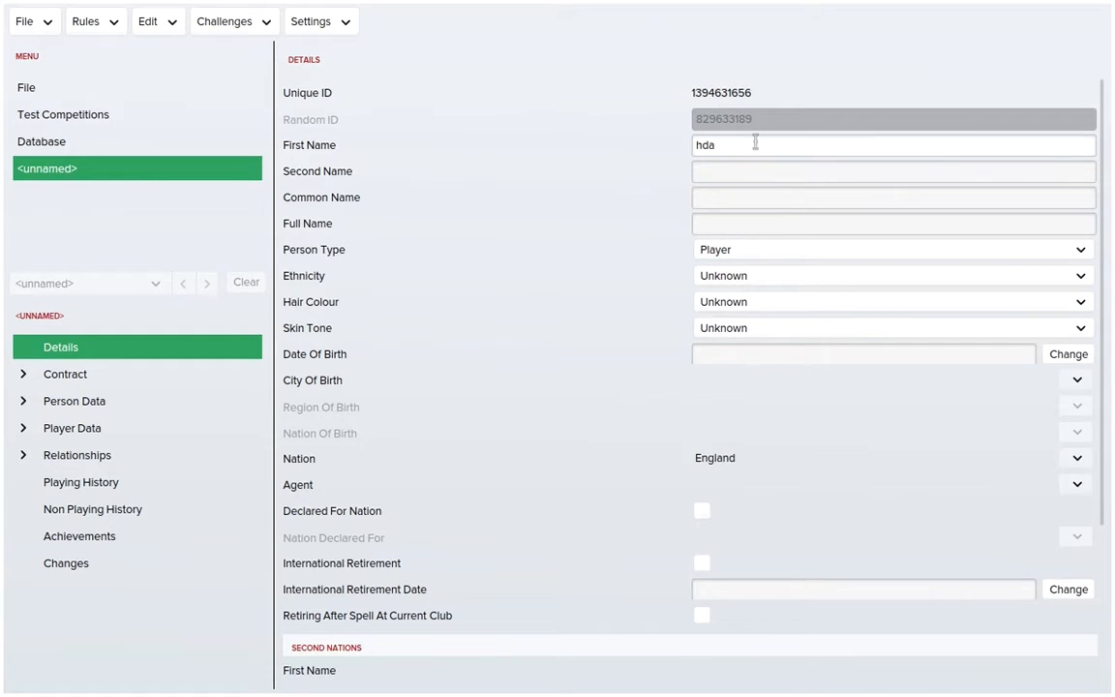
{"action": "type", "text": "g"}
{"action": "key", "text": "Tab"}
{"action": "type", "text": "dwjk"}
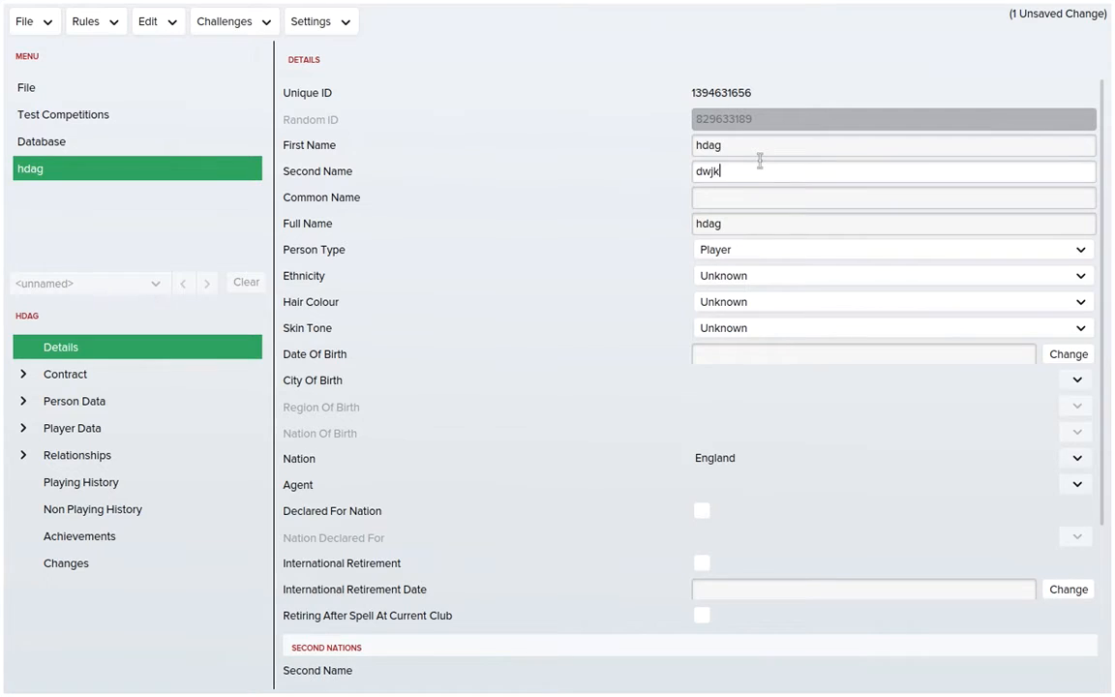
{"action": "type", "text": "isd"}
{"action": "left_click", "coordinate": [740, 200]}
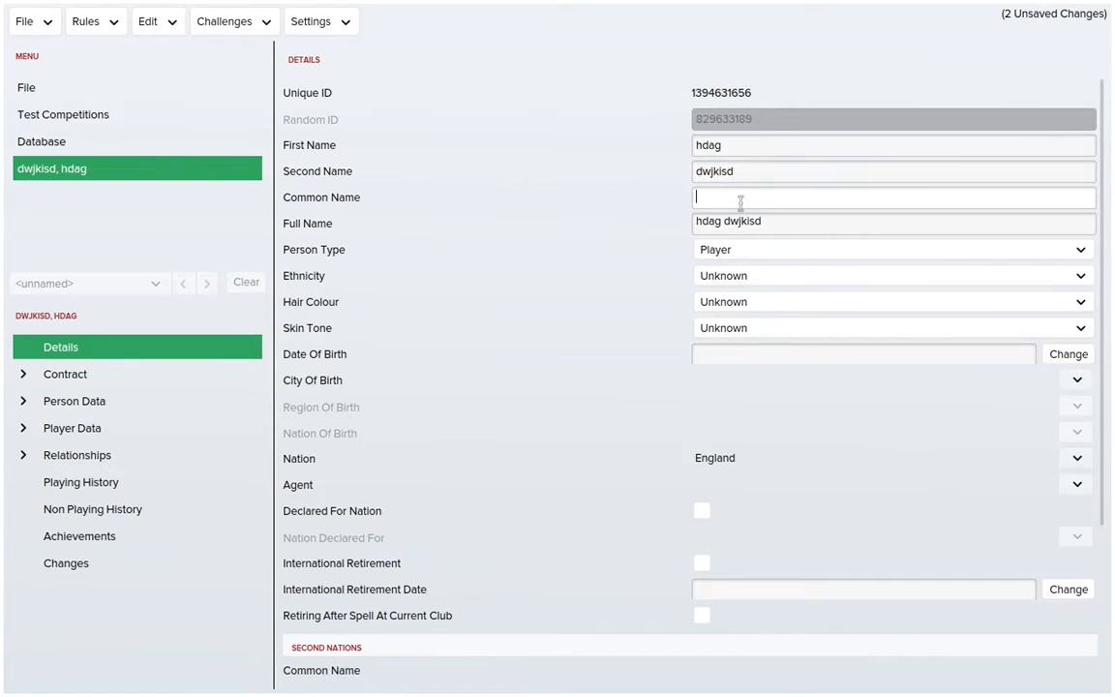
Step: Set the new player's ethnicity to Pacific Islander and hair colour to Dark Brown, and view the skin tone options
{"action": "left_click", "coordinate": [737, 278]}
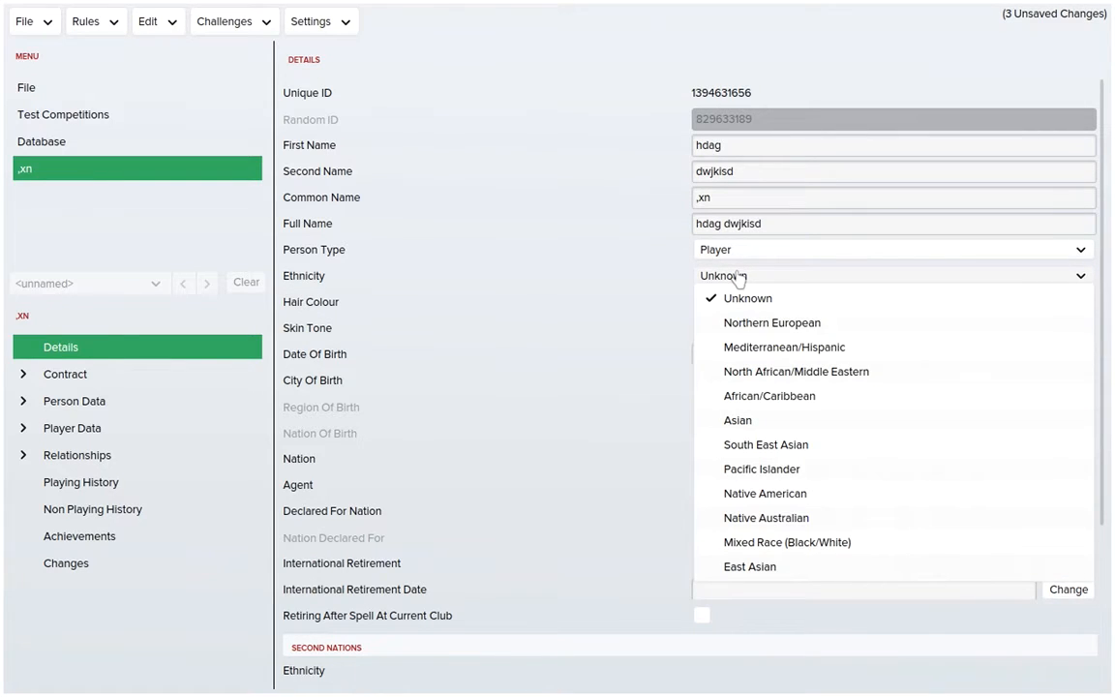
{"action": "left_click", "coordinate": [764, 468]}
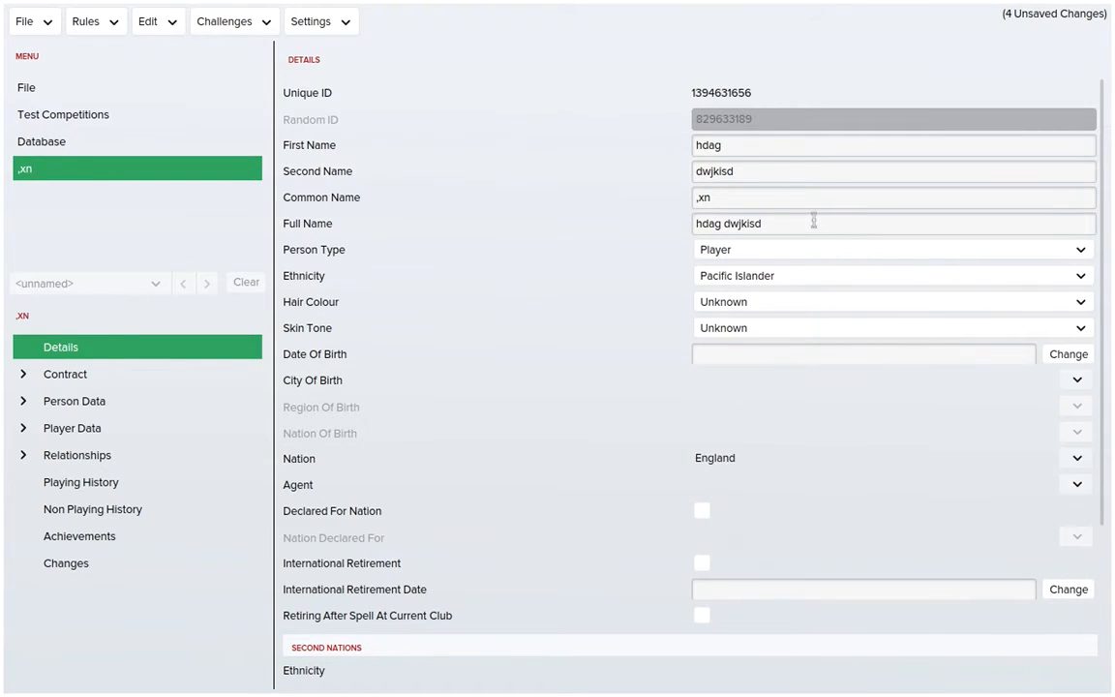
{"action": "left_click", "coordinate": [759, 306]}
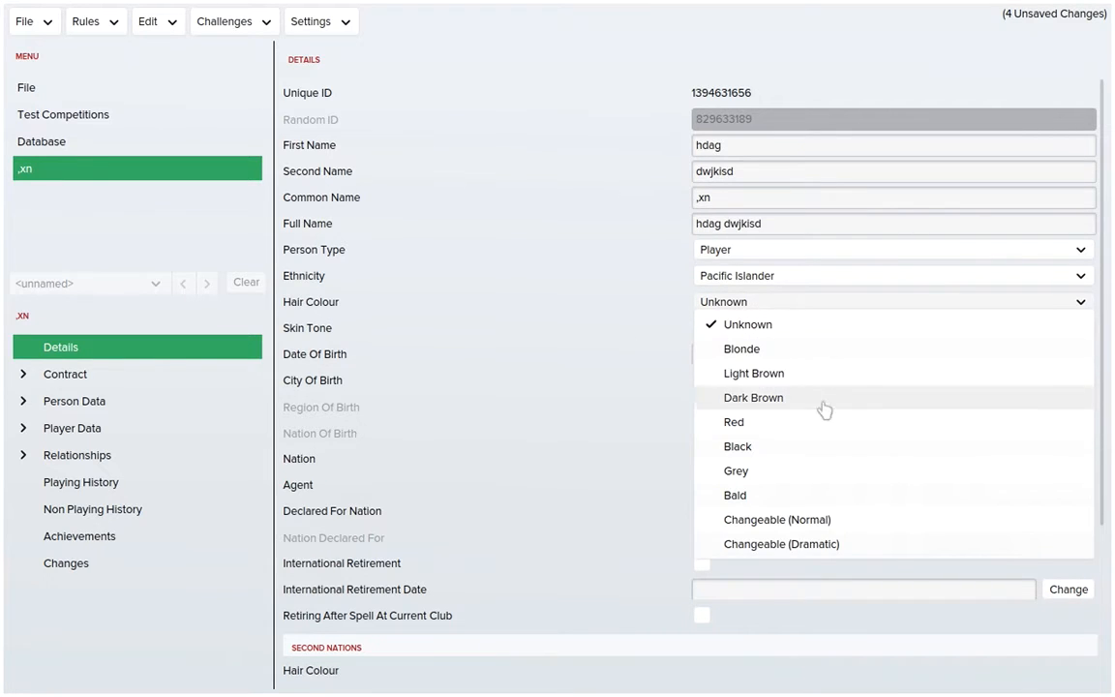
{"action": "left_click", "coordinate": [823, 397]}
{"action": "left_click", "coordinate": [778, 335]}
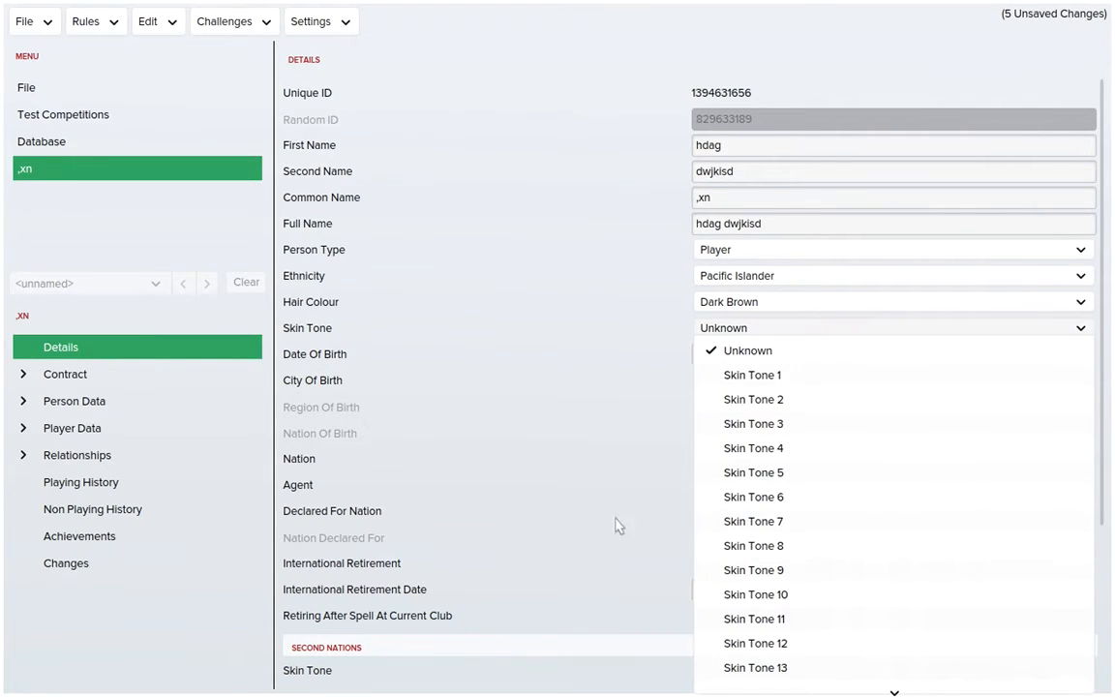
{"action": "left_click", "coordinate": [584, 502]}
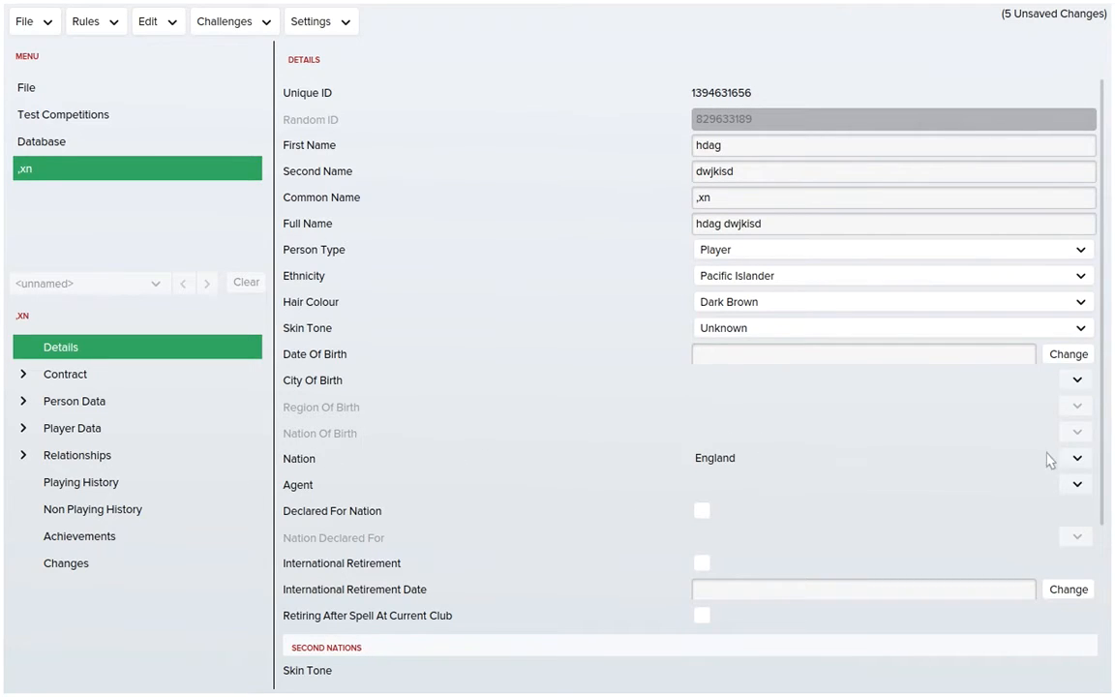
Step: View the nation options for the new player and review the remaining Details fields through second nations and international appearances
{"action": "left_click", "coordinate": [1077, 458]}
{"action": "left_click", "coordinate": [694, 548]}
{"action": "scroll", "coordinate": [746, 495], "scroll_direction": "down", "scroll_amount": 3}
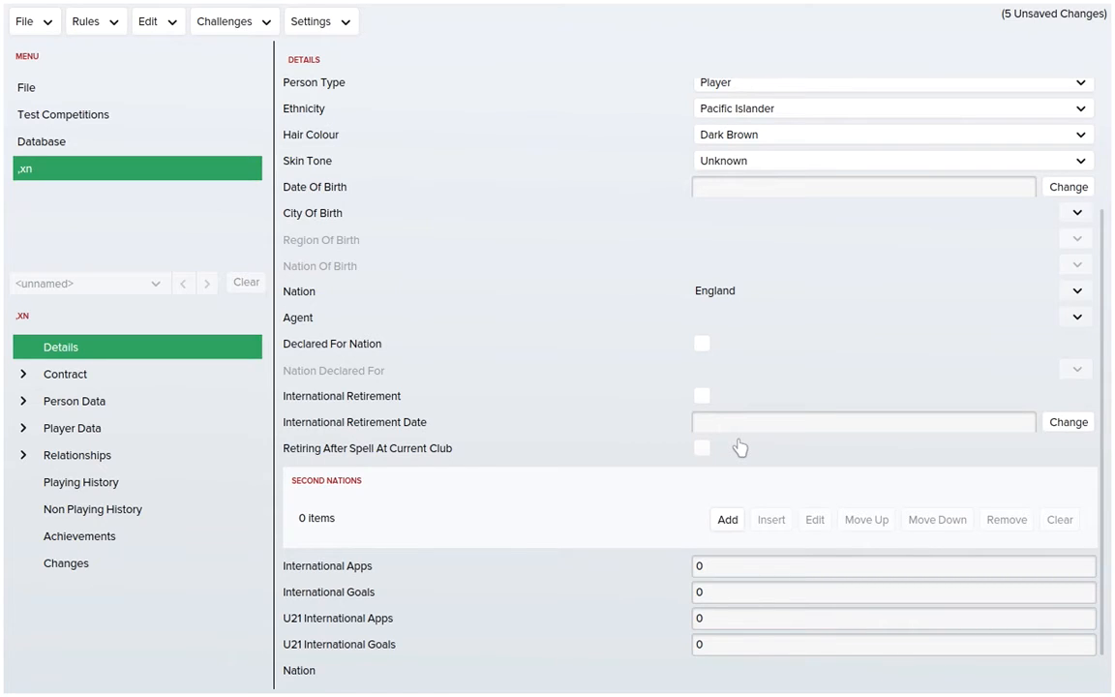
{"action": "scroll", "coordinate": [484, 625], "scroll_direction": "down", "scroll_amount": 1}
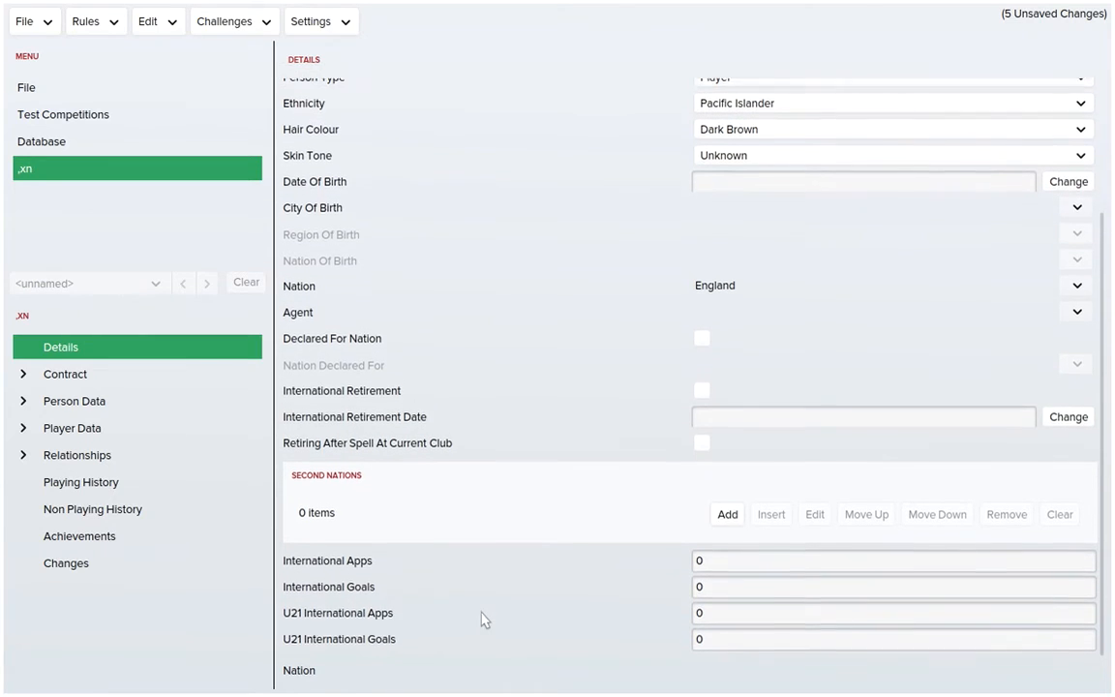
Step: Examine the player's club contract and Person Data sections, including attributes, languages, retirements and career plans
{"action": "left_click", "coordinate": [82, 391]}
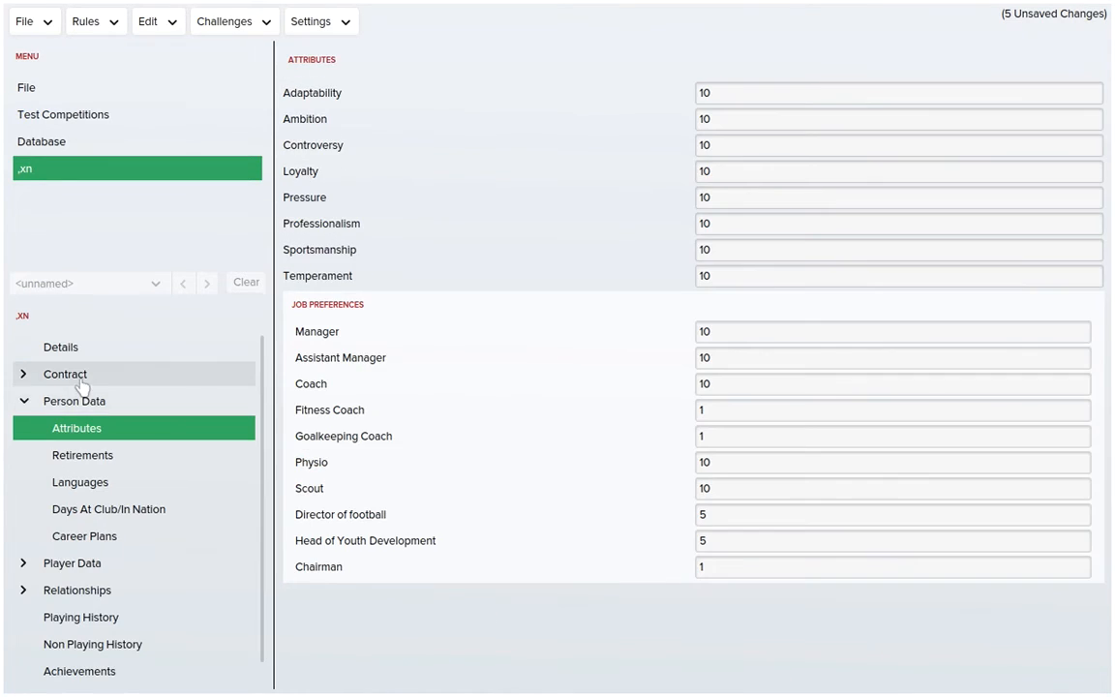
{"action": "left_click", "coordinate": [80, 381]}
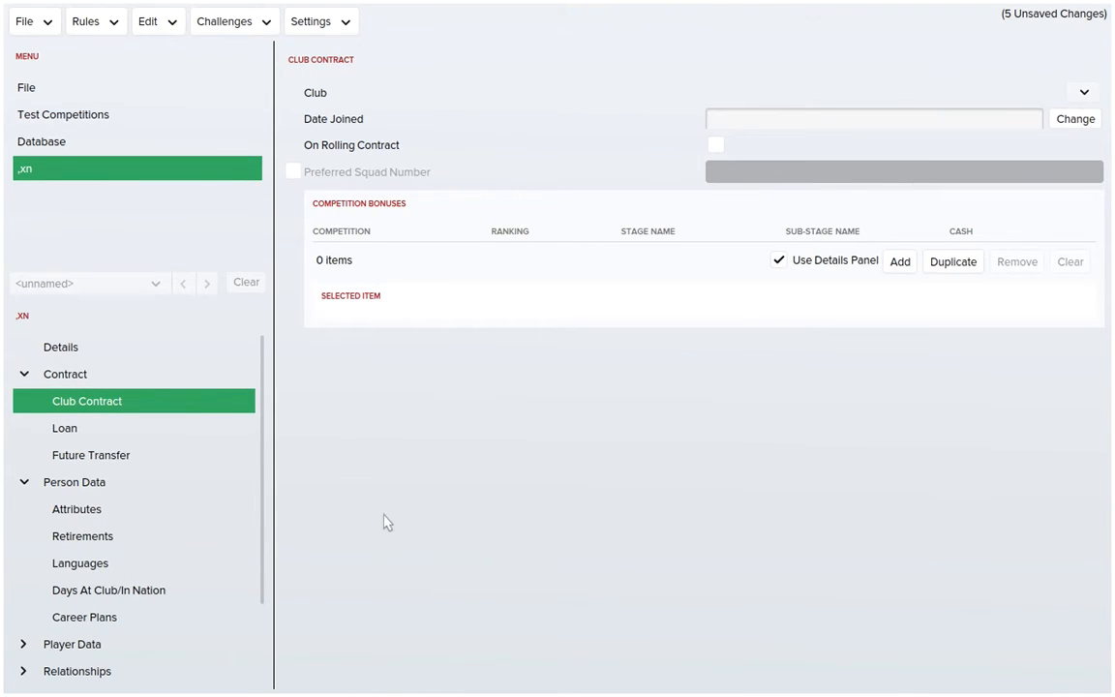
{"action": "left_click", "coordinate": [92, 481]}
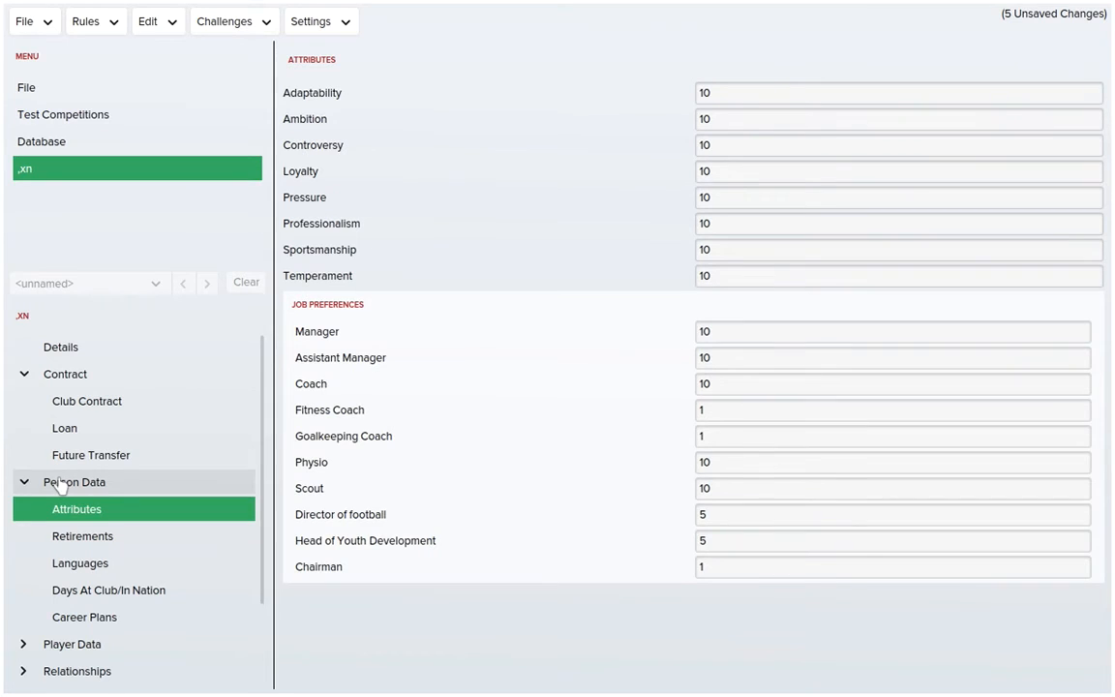
{"action": "left_click", "coordinate": [136, 562]}
{"action": "left_click", "coordinate": [130, 538]}
{"action": "left_click", "coordinate": [127, 520]}
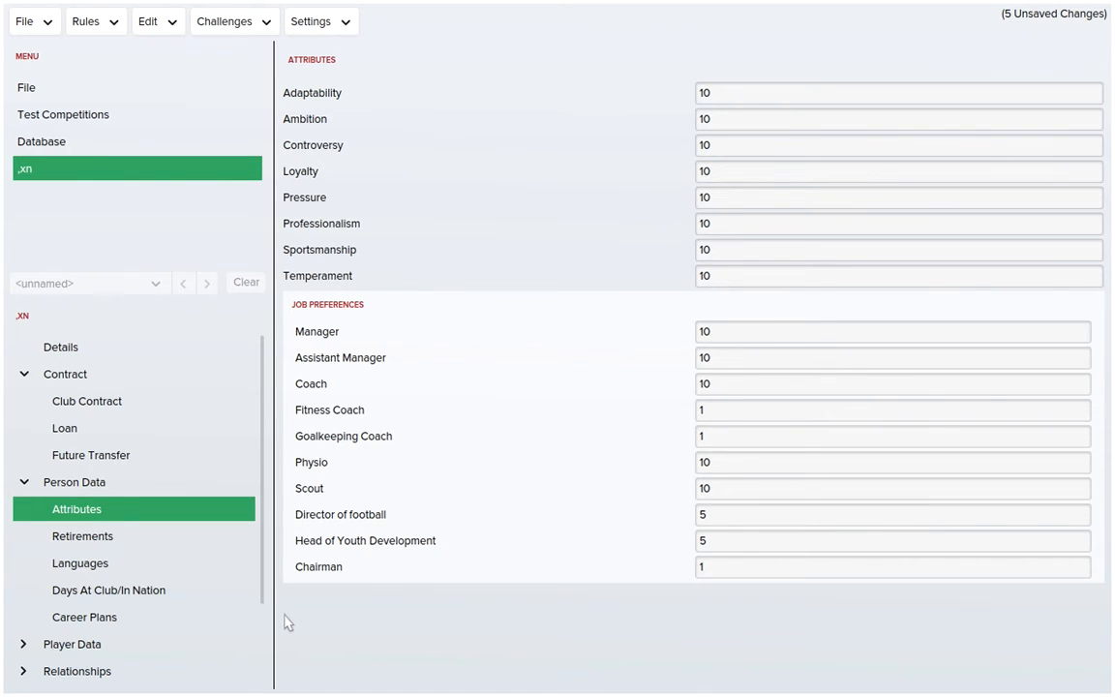
{"action": "scroll", "coordinate": [139, 651], "scroll_direction": "down", "scroll_amount": 2}
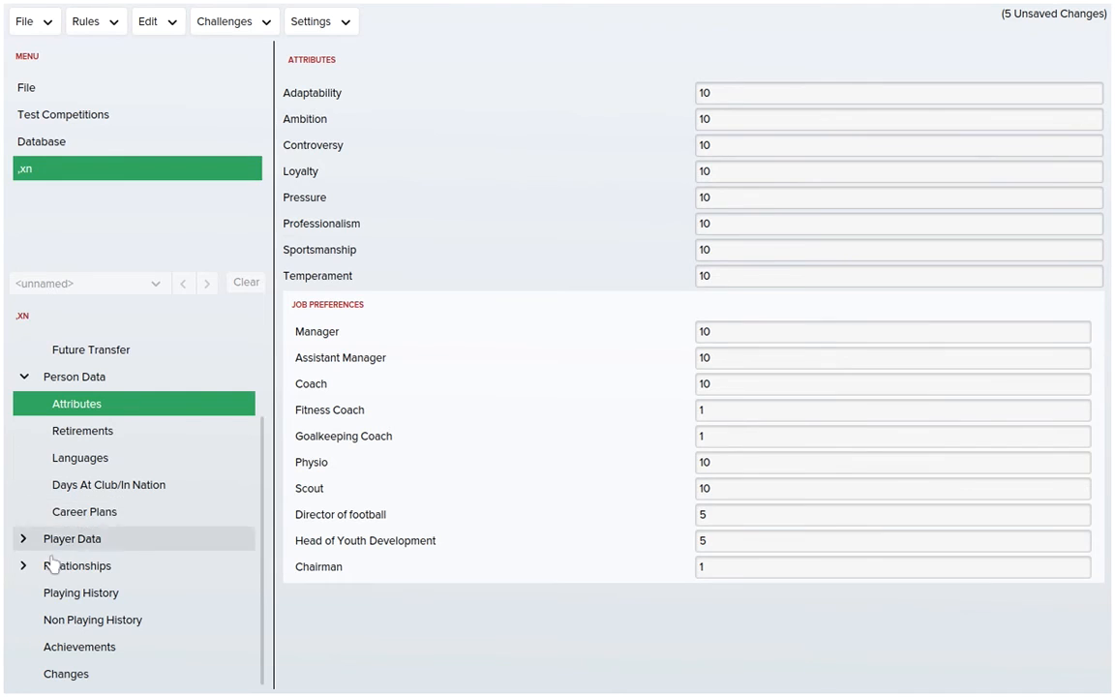
{"action": "left_click", "coordinate": [110, 508]}
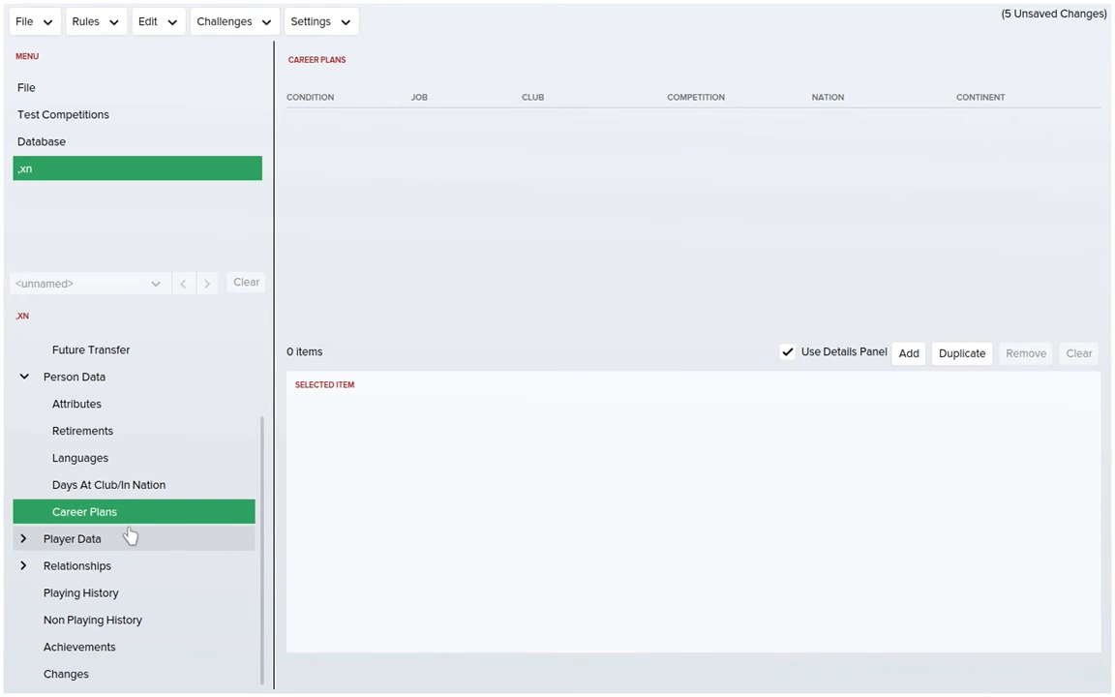
Step: Open the player's general Player Data and look over its list of subsections
{"action": "left_click", "coordinate": [129, 535]}
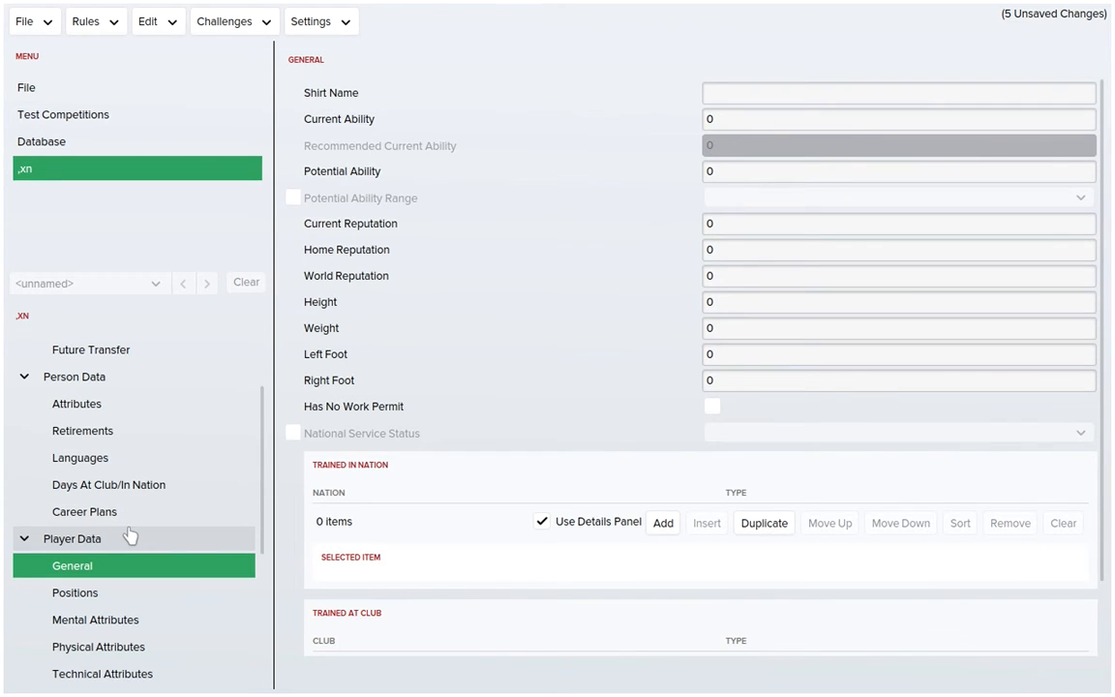
{"action": "scroll", "coordinate": [108, 518], "scroll_direction": "down", "scroll_amount": 5}
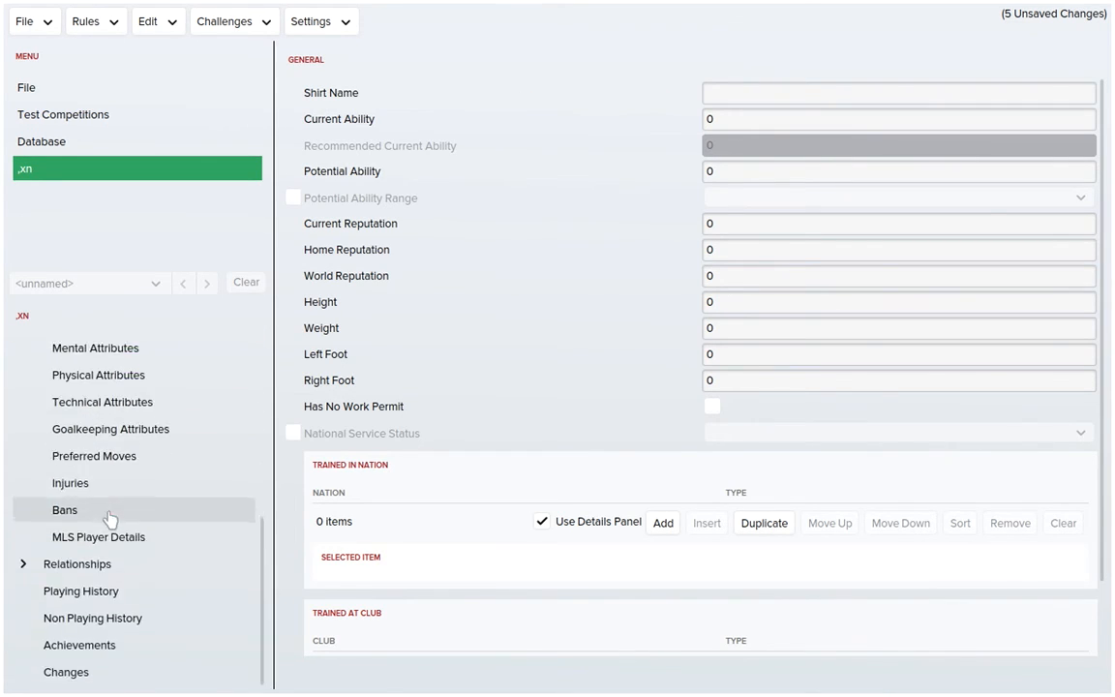
{"action": "scroll", "coordinate": [109, 519], "scroll_direction": "up", "scroll_amount": 1}
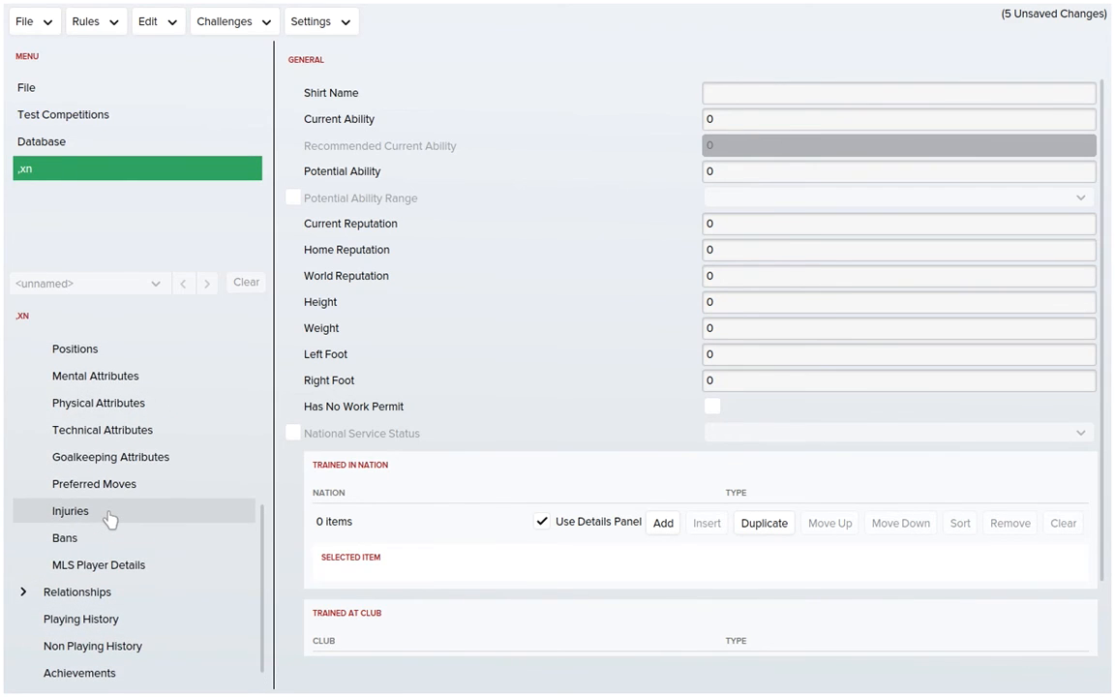
{"action": "scroll", "coordinate": [109, 520], "scroll_direction": "up", "scroll_amount": 2}
Step: Examine the player's bans, preferred moves, positions, and goalkeeping, physical, mental and technical attributes
{"action": "left_click", "coordinate": [116, 590]}
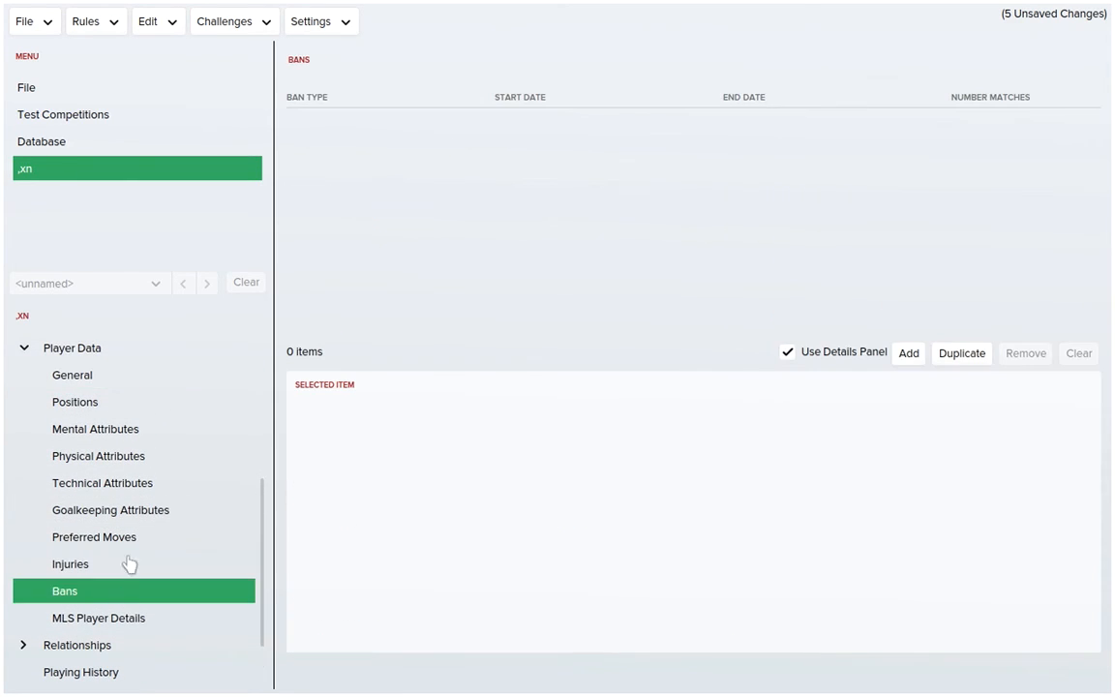
{"action": "left_click", "coordinate": [126, 537]}
{"action": "left_click", "coordinate": [150, 510]}
{"action": "left_click", "coordinate": [142, 456]}
{"action": "left_click", "coordinate": [136, 431]}
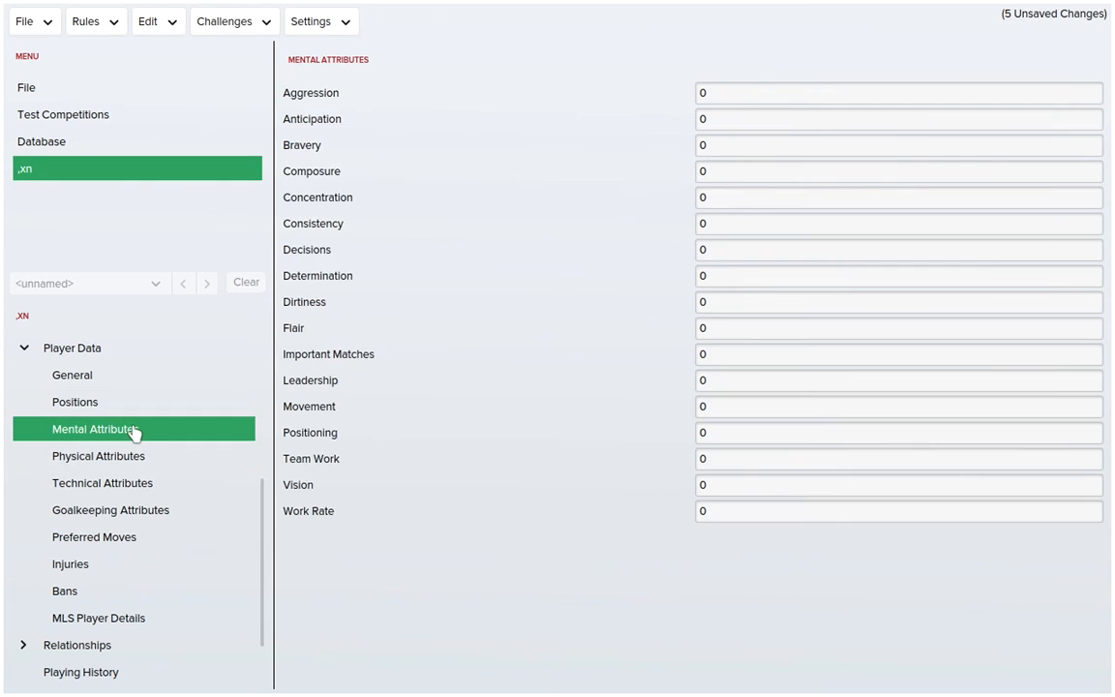
{"action": "left_click", "coordinate": [120, 401]}
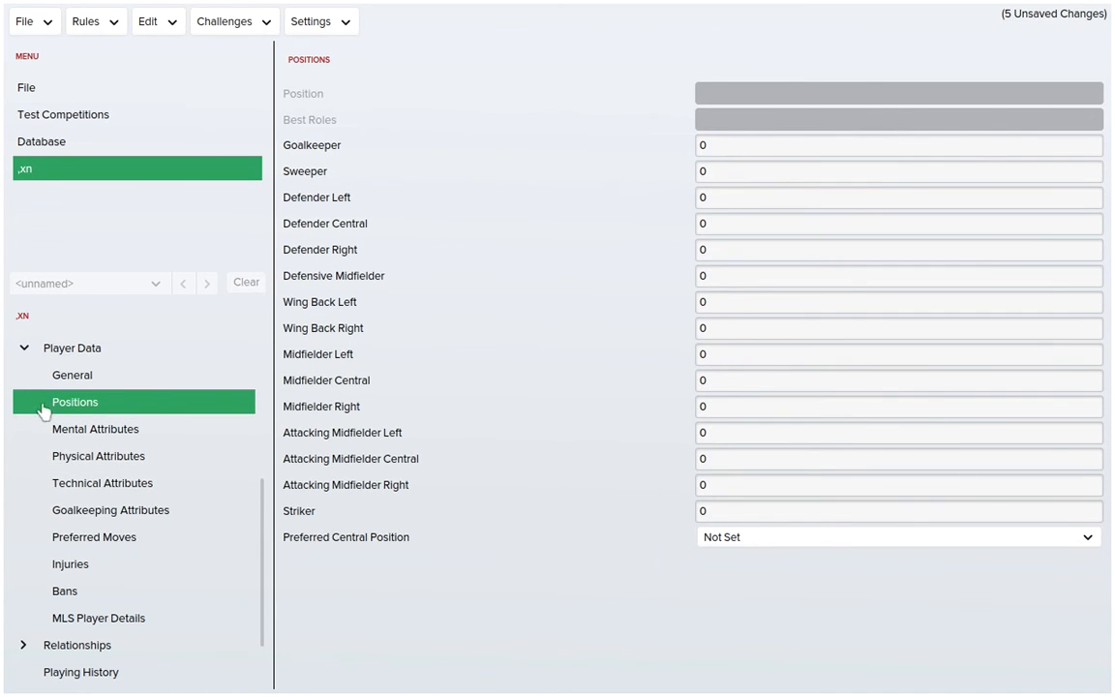
{"action": "left_click", "coordinate": [68, 427]}
{"action": "left_click", "coordinate": [112, 456]}
{"action": "left_click", "coordinate": [129, 484]}
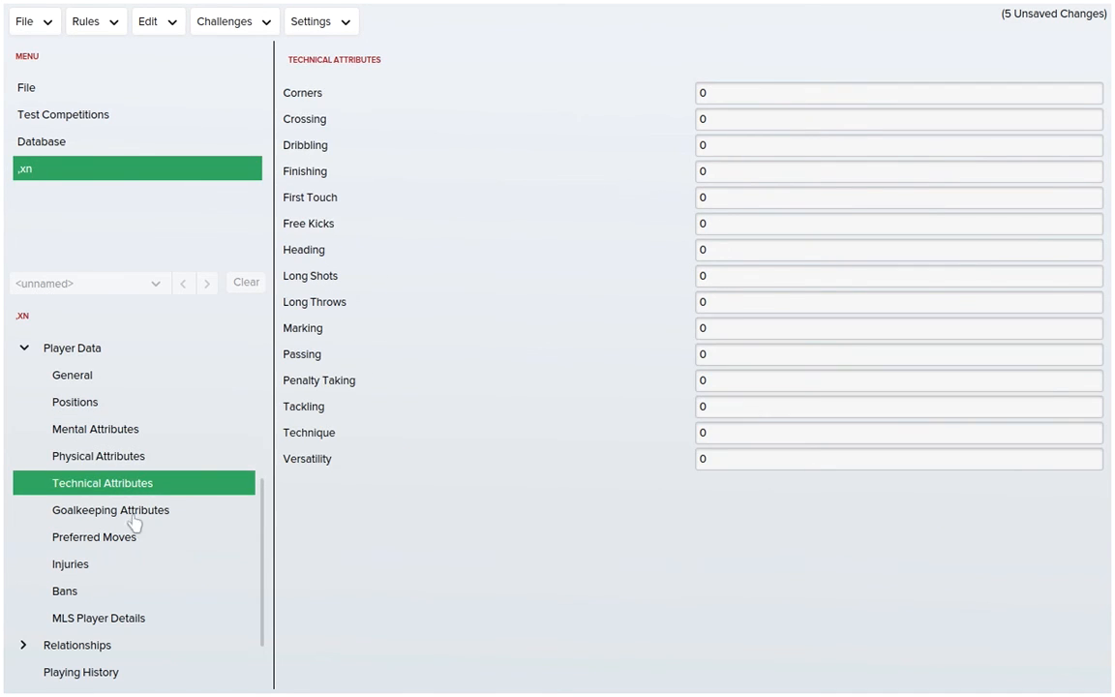
Step: View the player's playing history and return to the People records of the database
{"action": "scroll", "coordinate": [131, 580], "scroll_direction": "down", "scroll_amount": 3}
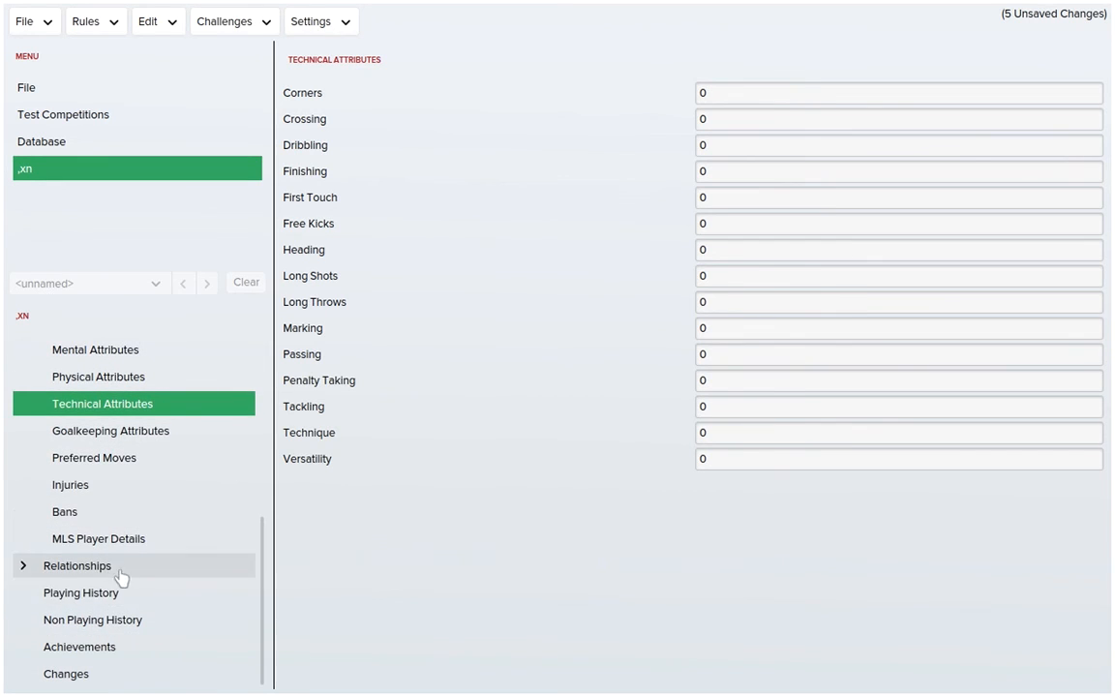
{"action": "left_click", "coordinate": [136, 592]}
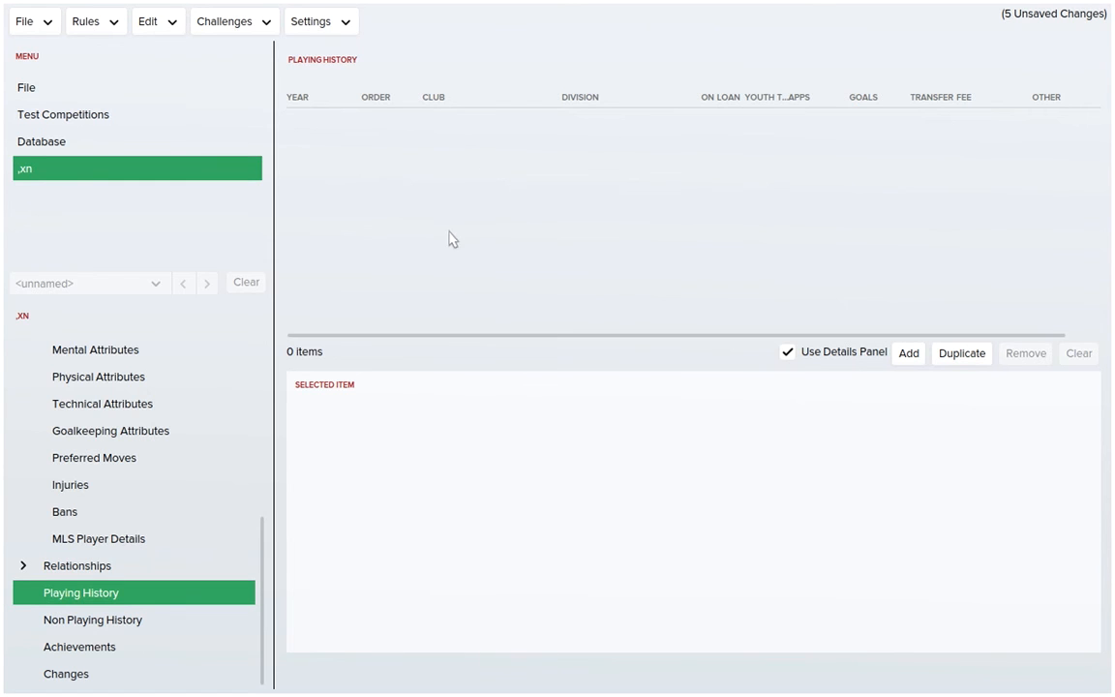
{"action": "scroll", "coordinate": [17, 509], "scroll_direction": "down", "scroll_amount": 1}
{"action": "scroll", "coordinate": [17, 508], "scroll_direction": "up", "scroll_amount": 3}
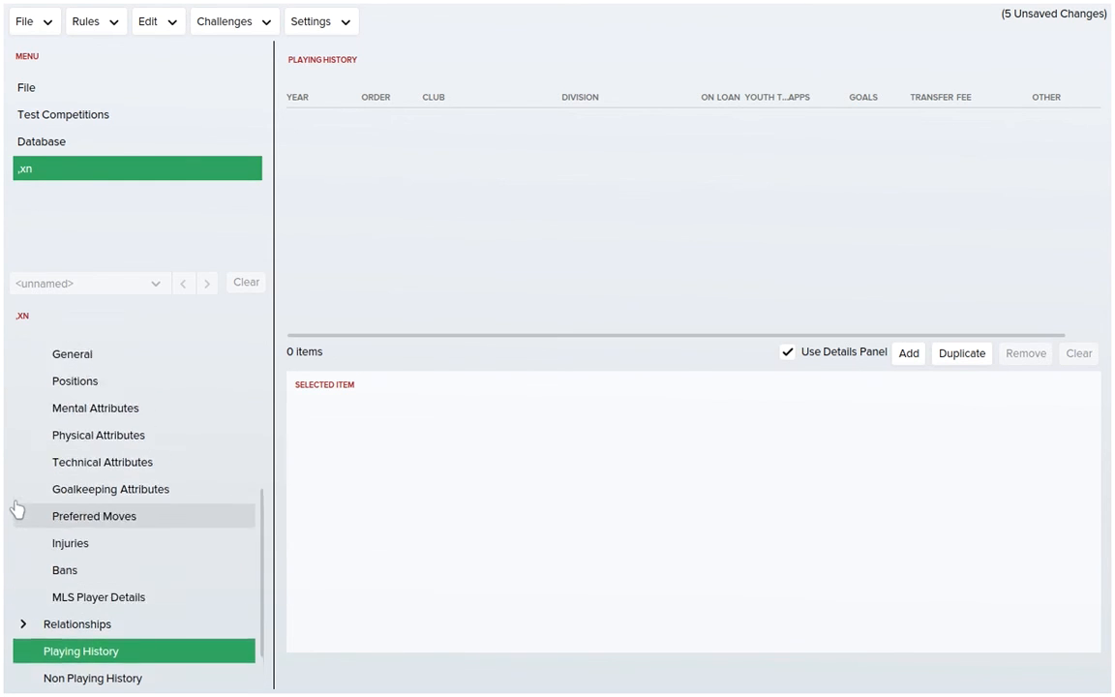
{"action": "scroll", "coordinate": [17, 508], "scroll_direction": "up", "scroll_amount": 5}
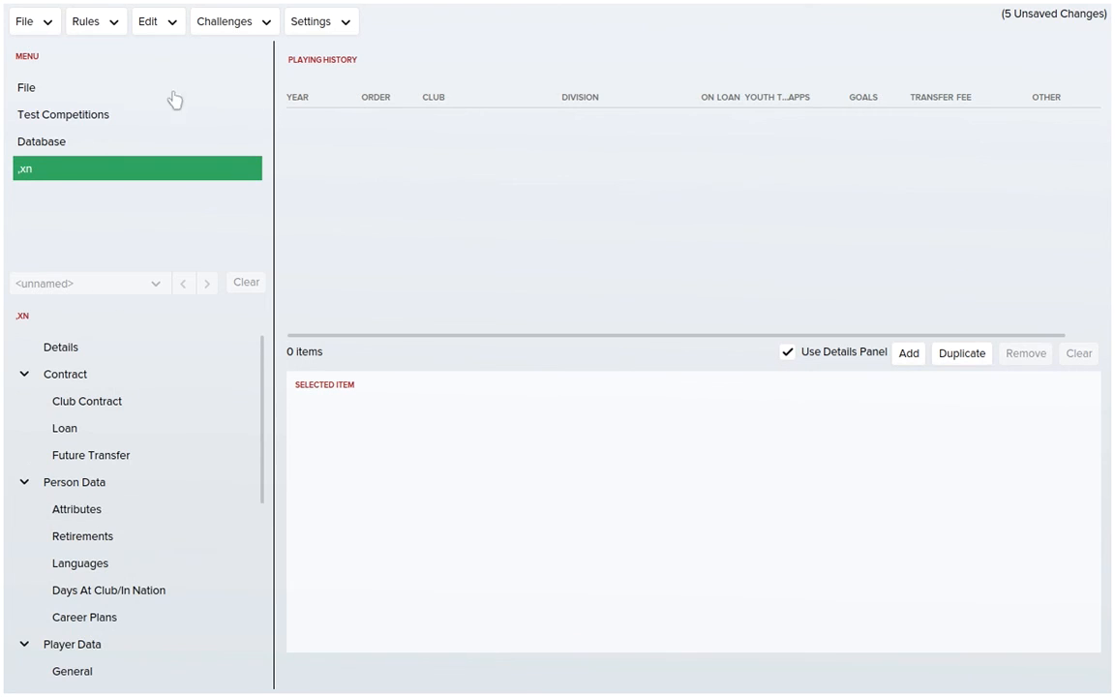
{"action": "left_click", "coordinate": [88, 143]}
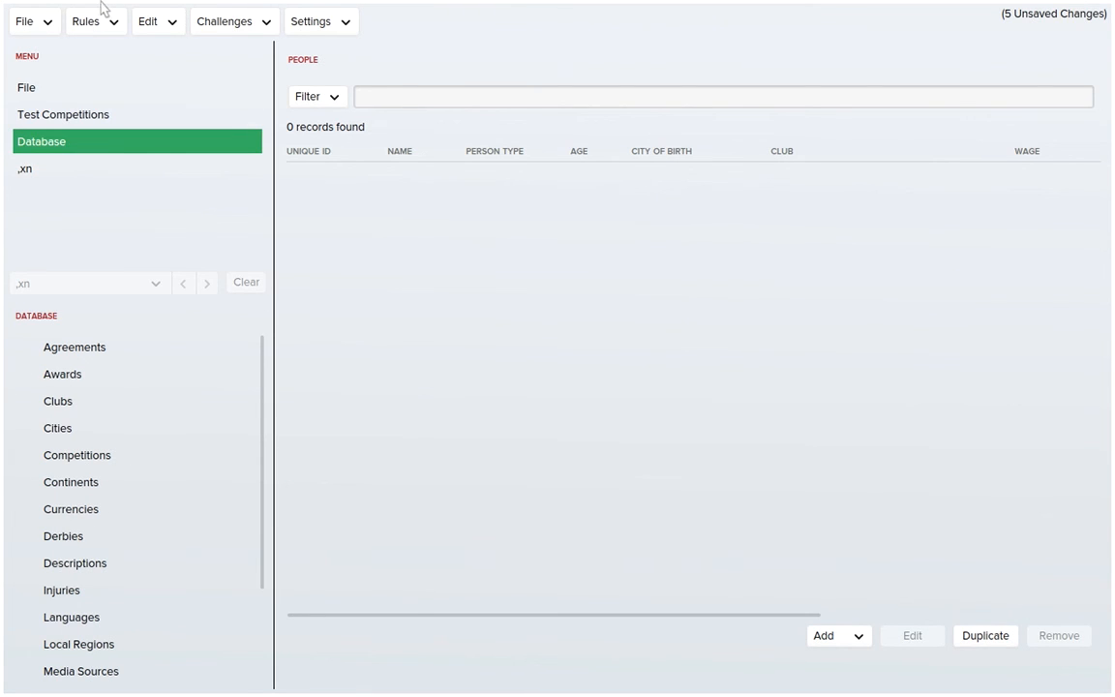
Step: Take the editor out of full screen, minimize its window and switch to the Finder desktop
{"action": "mouse_move", "coordinate": [7, 7]}
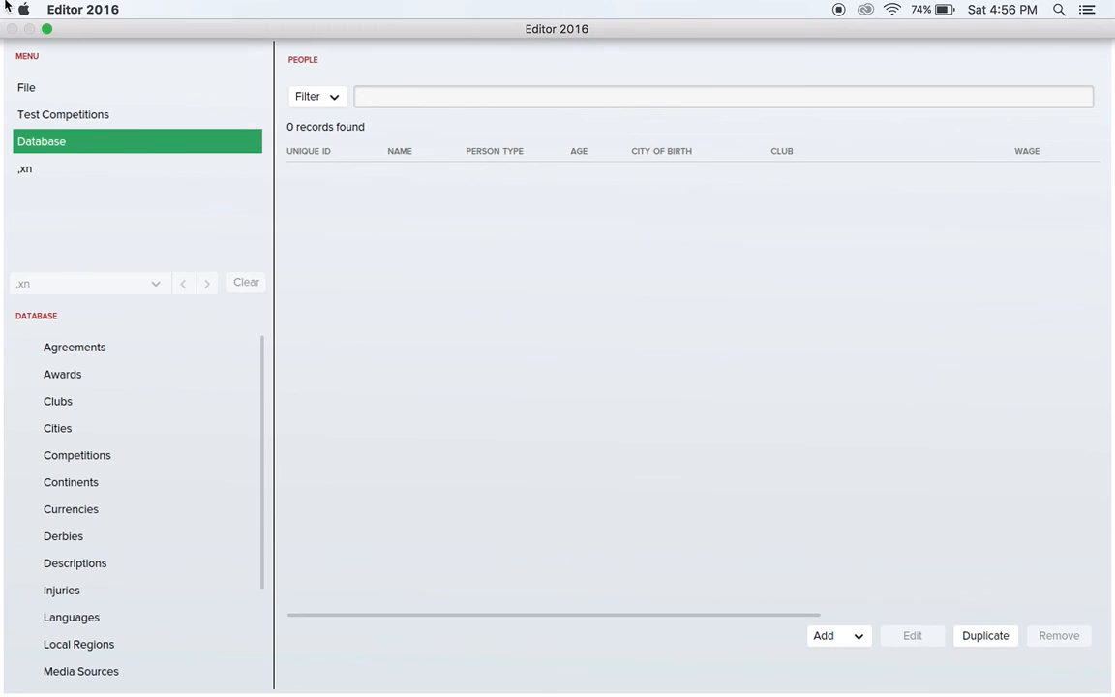
{"action": "left_click", "coordinate": [46, 30]}
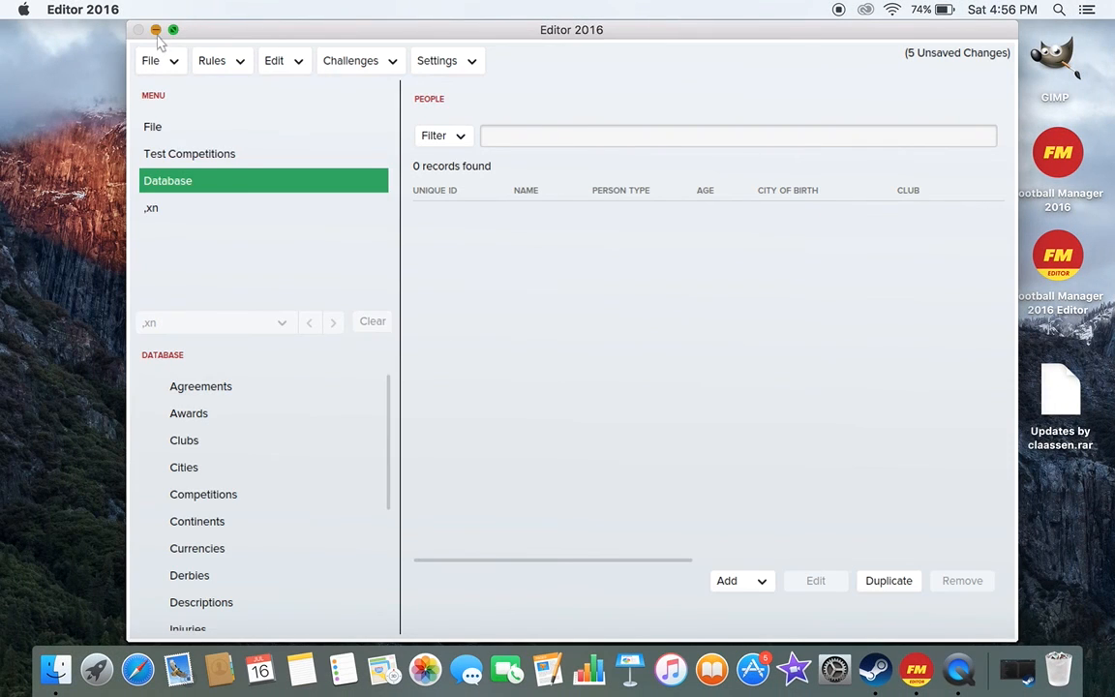
{"action": "left_click", "coordinate": [155, 30]}
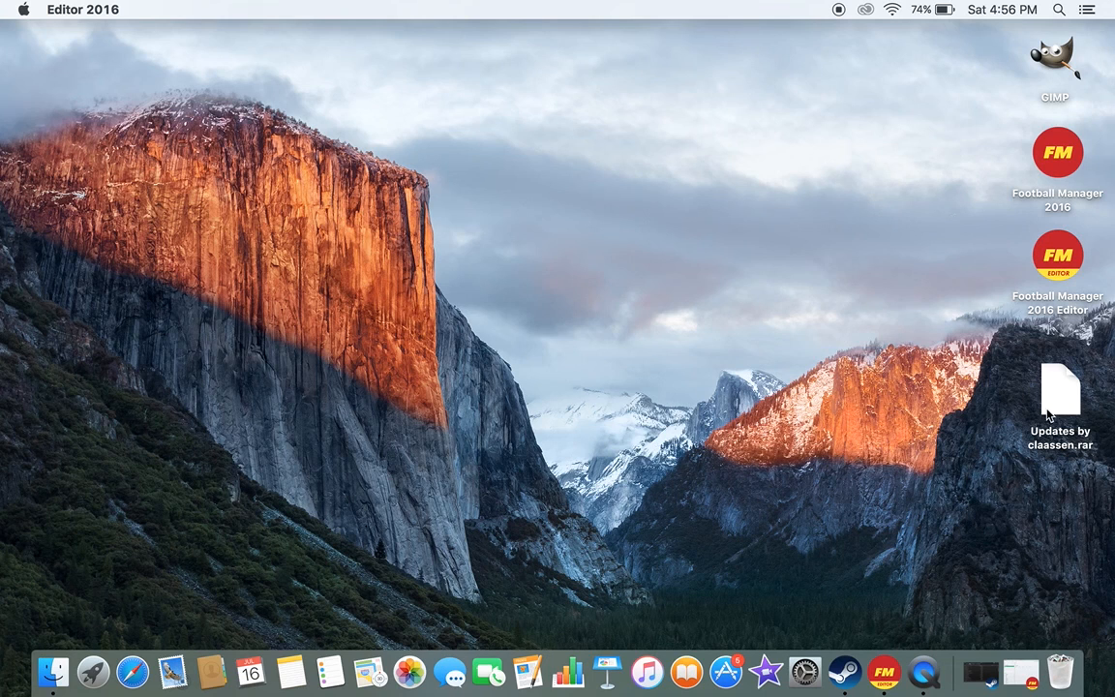
{"action": "left_click", "coordinate": [594, 448]}
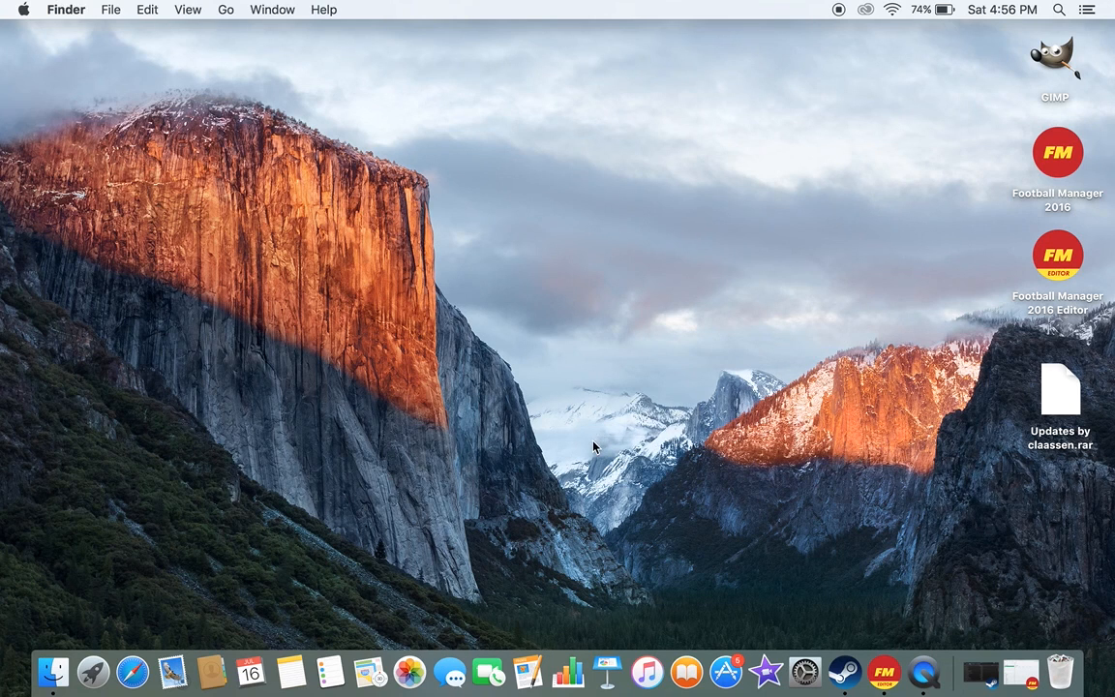